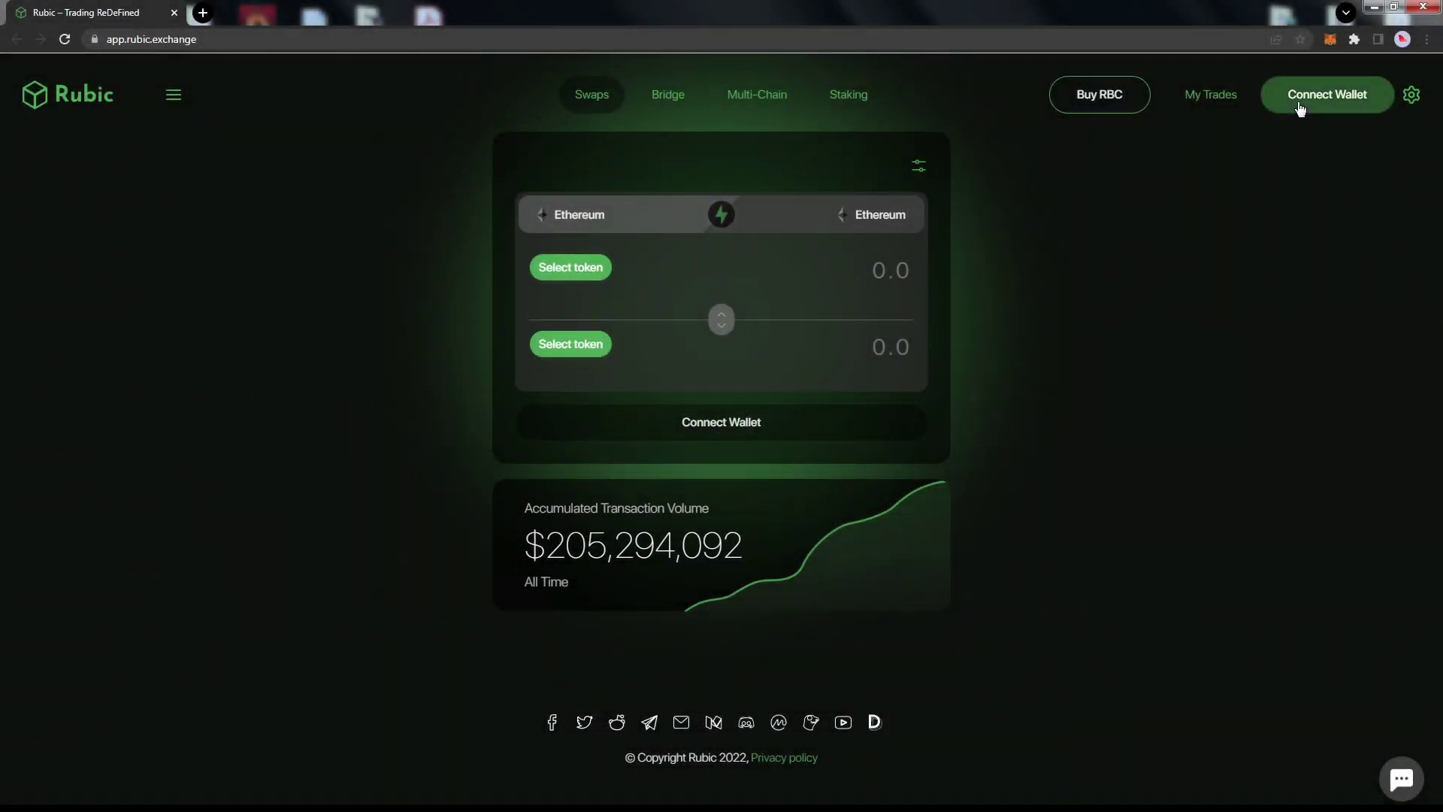
Choose MetaMask, unlock it with the wallet password, and approve connecting its account to Rubic.
{"action": "left_click", "coordinate": [1299, 108]}
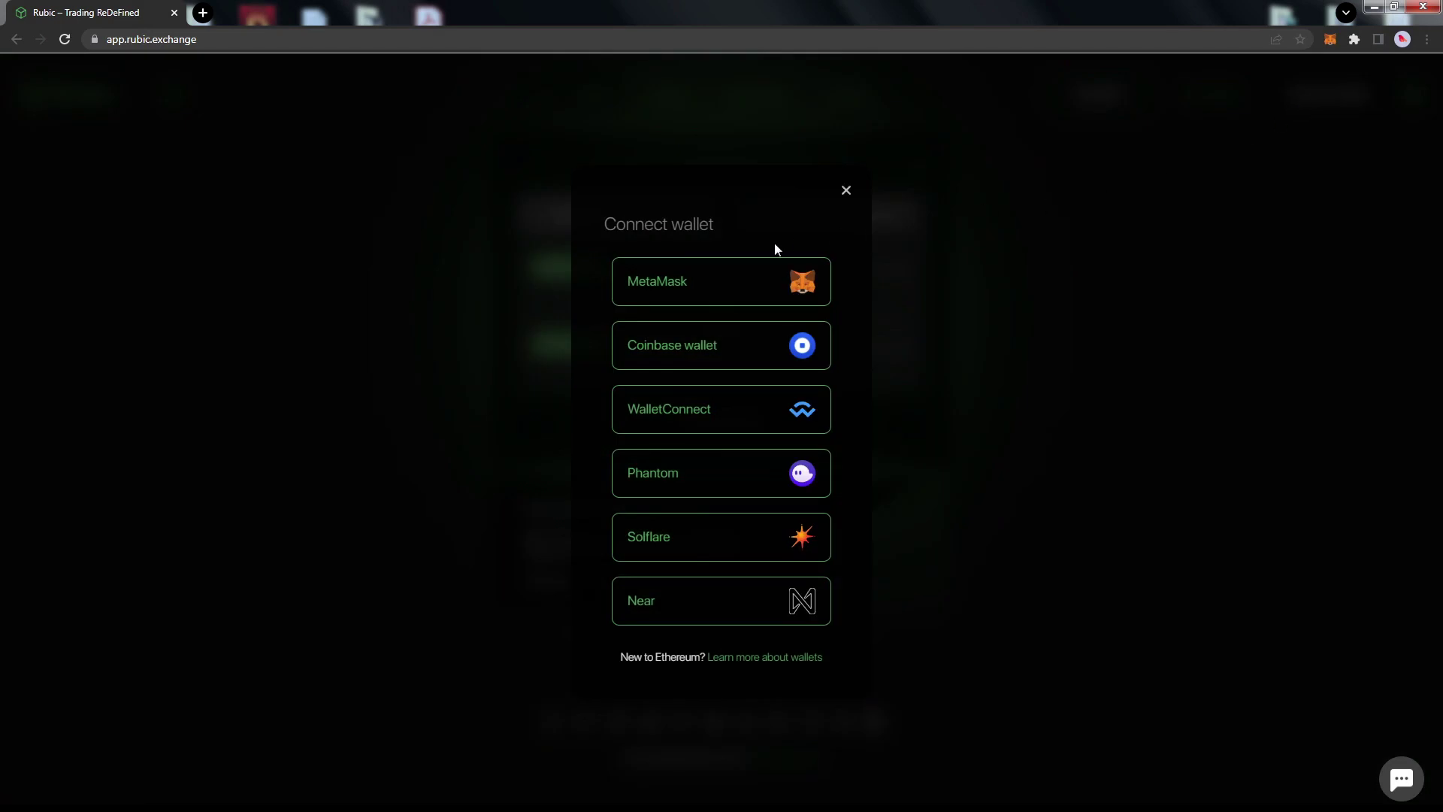
{"action": "left_click", "coordinate": [720, 283]}
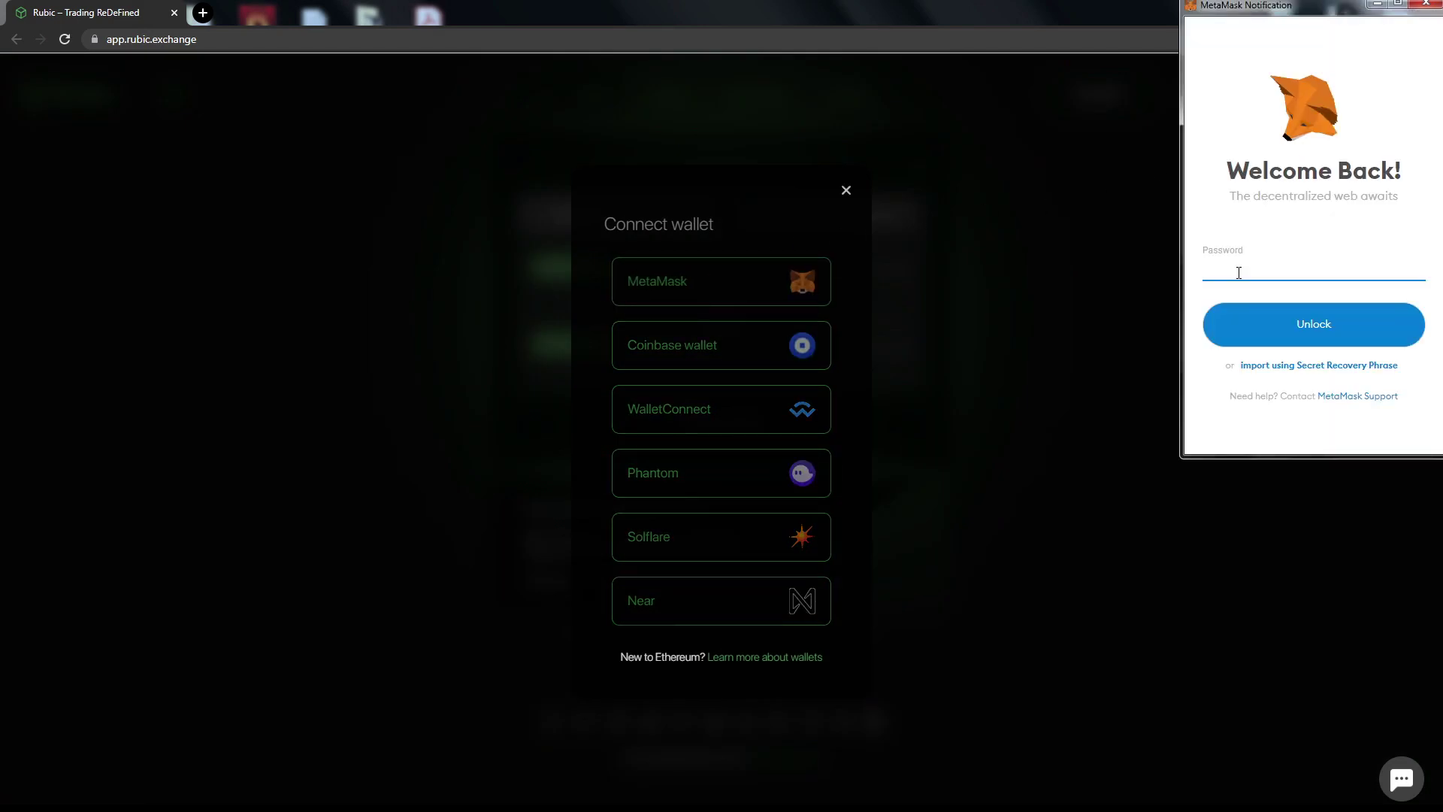
{"action": "type", "text": "••••••••••"}
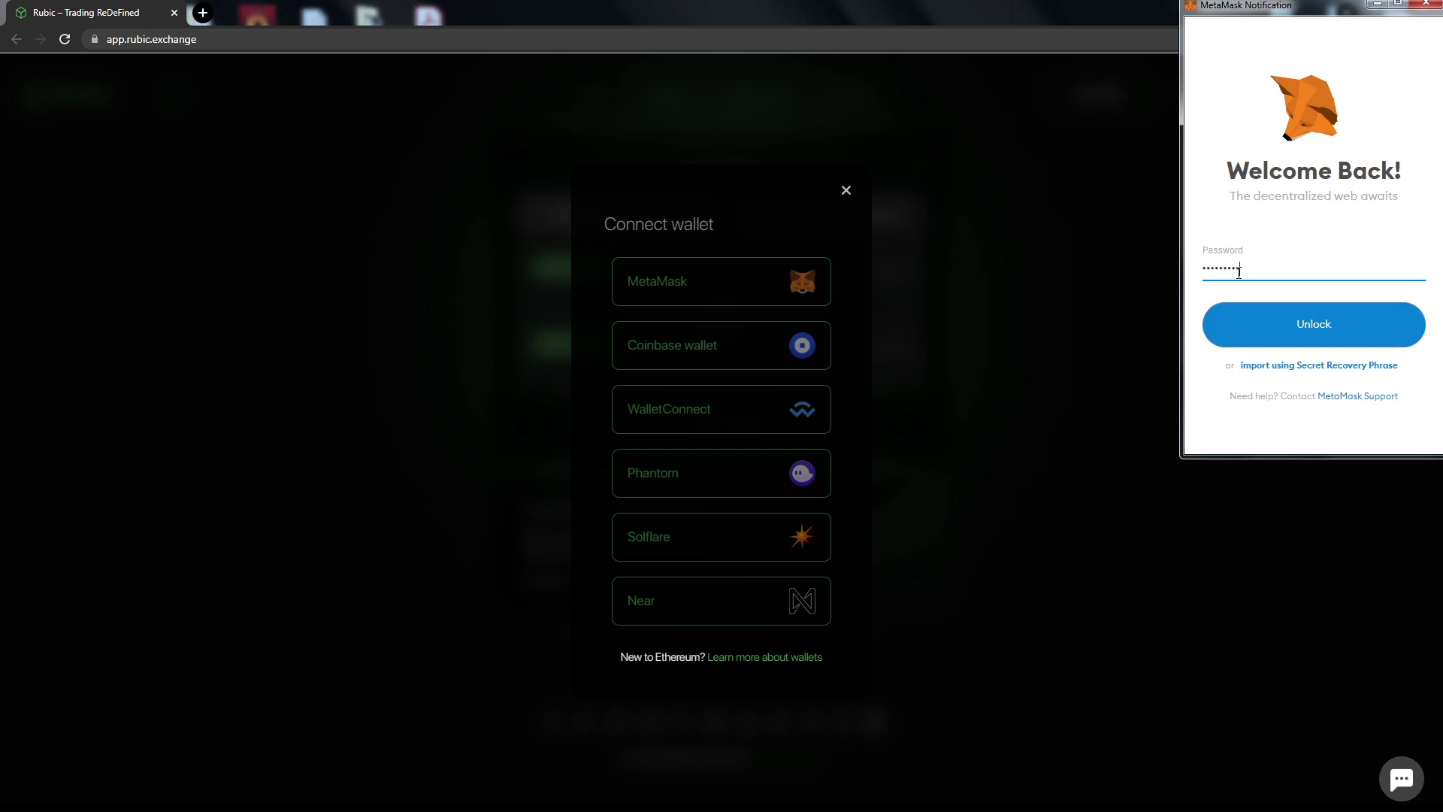
{"action": "type", "text": "•••"}
{"action": "left_click", "coordinate": [1284, 314]}
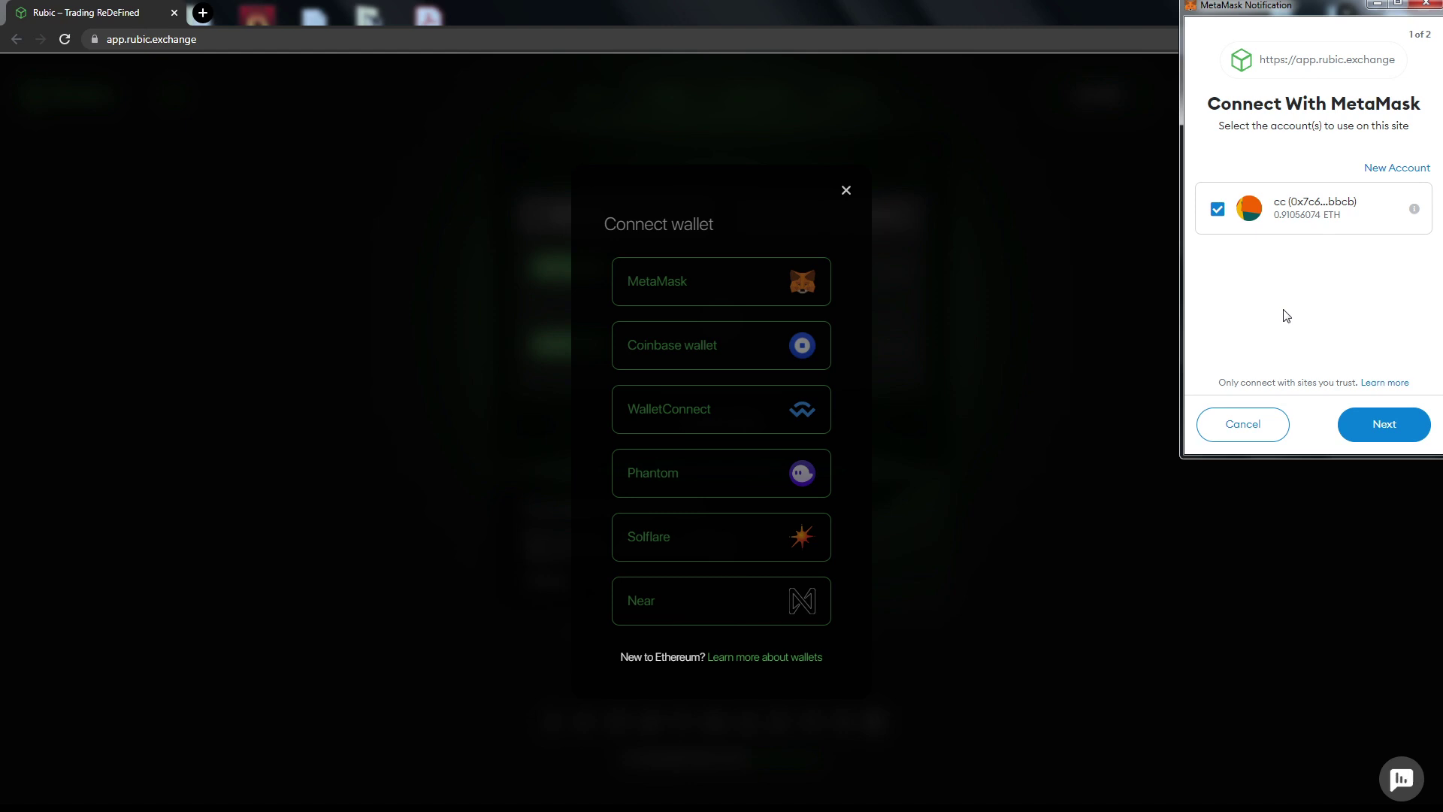
{"action": "left_click", "coordinate": [1369, 430]}
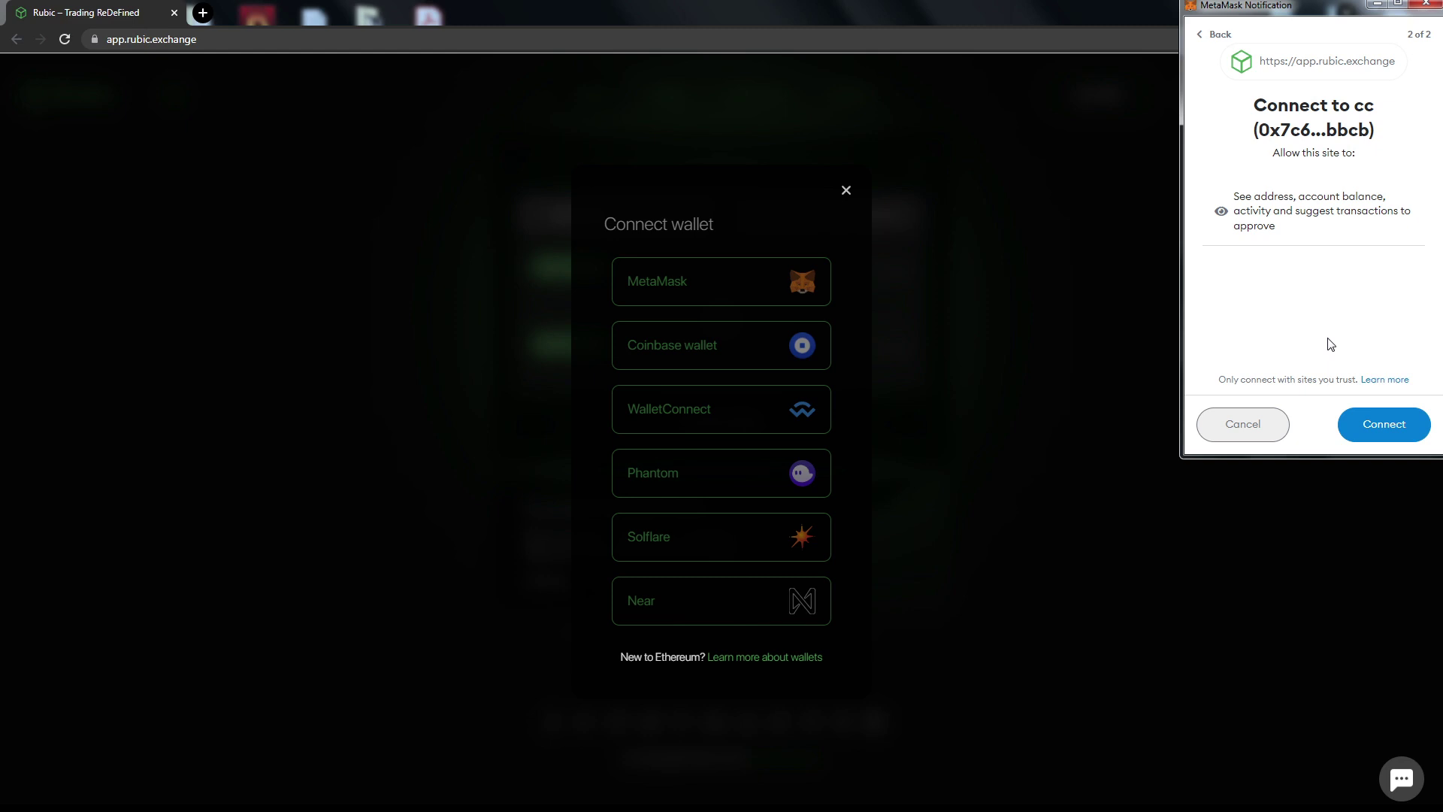
{"action": "left_click", "coordinate": [1369, 434]}
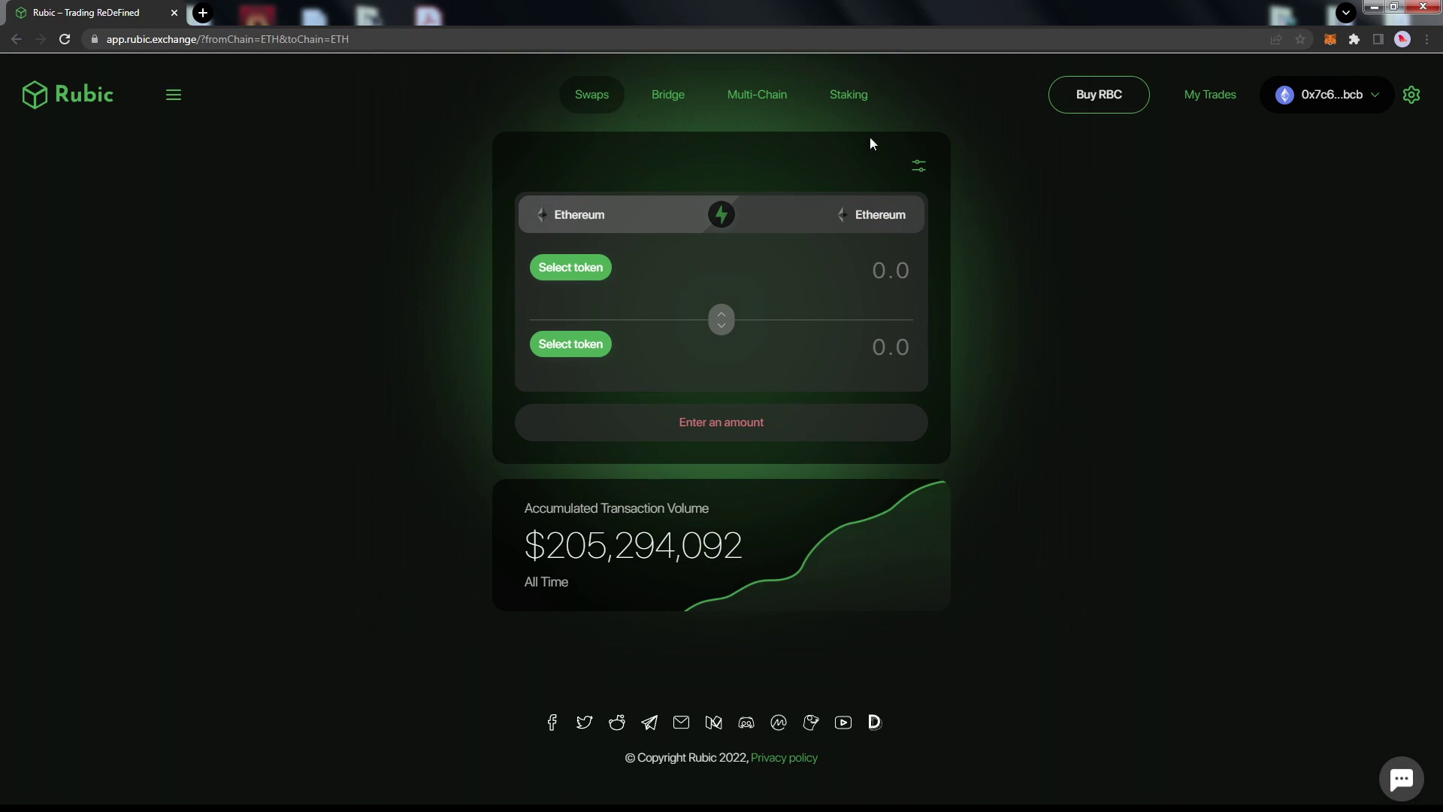
Set a Multi-Chain swap from ETH on Ethereum to BNB on BSC.
{"action": "left_click", "coordinate": [746, 94]}
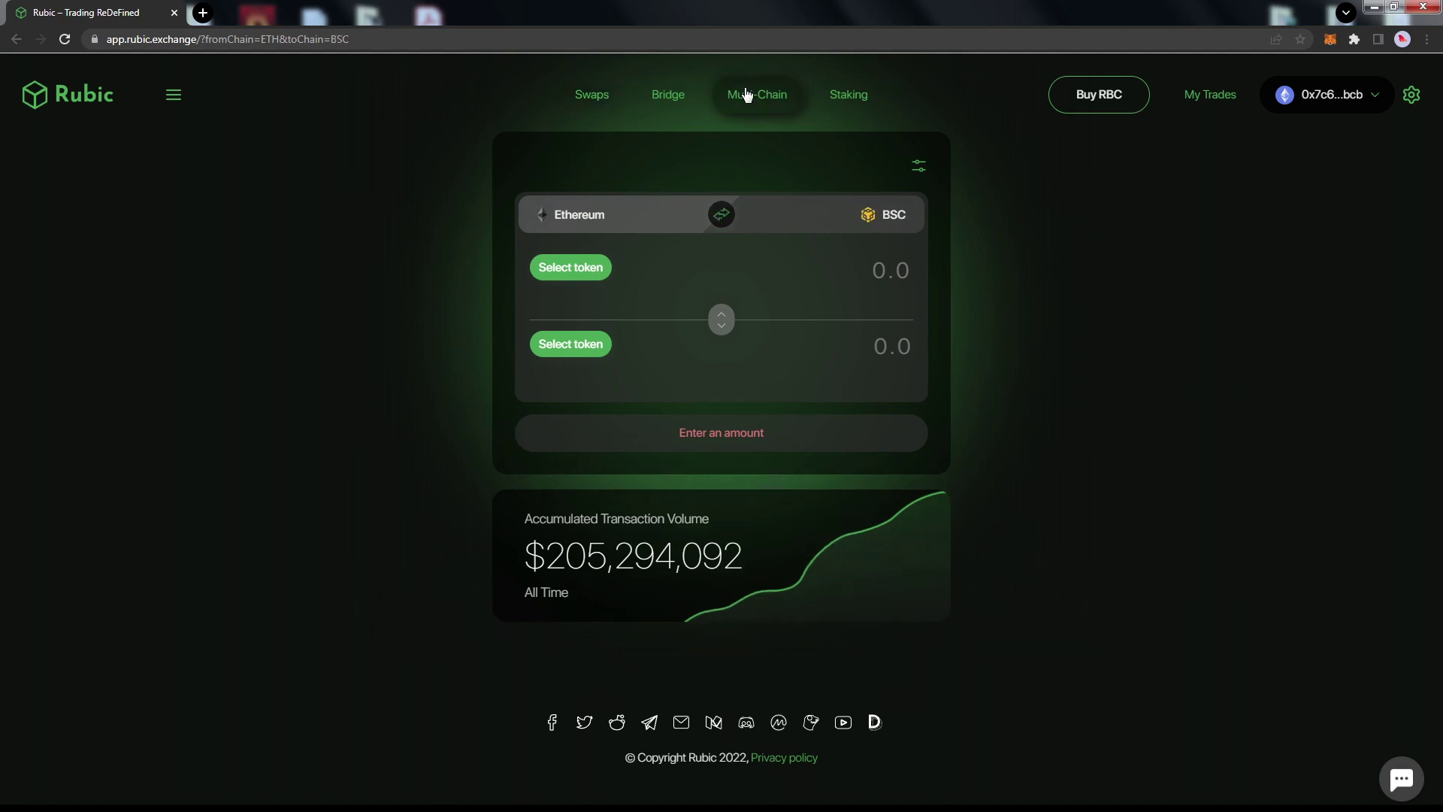
{"action": "left_click", "coordinate": [545, 268]}
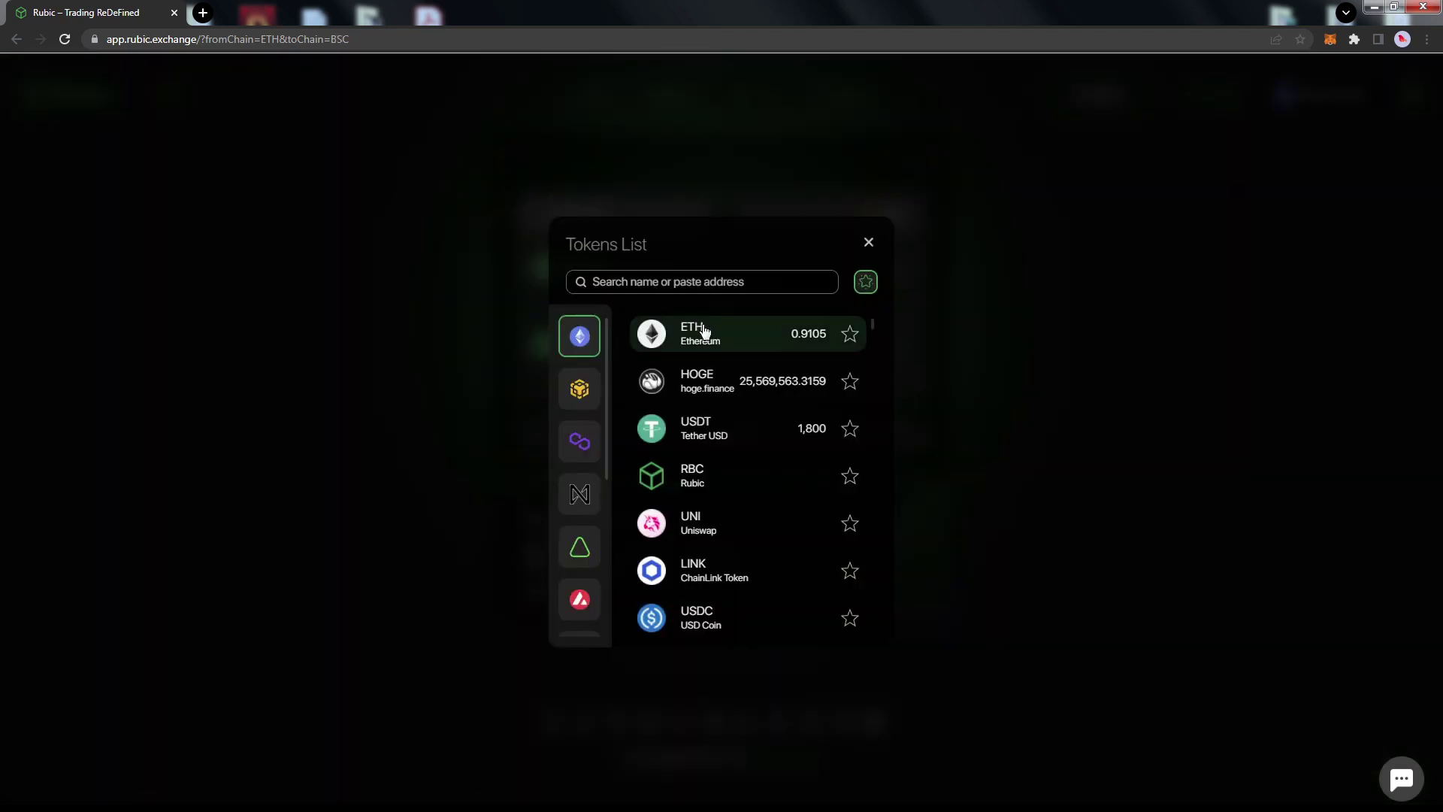
{"action": "left_click", "coordinate": [704, 331]}
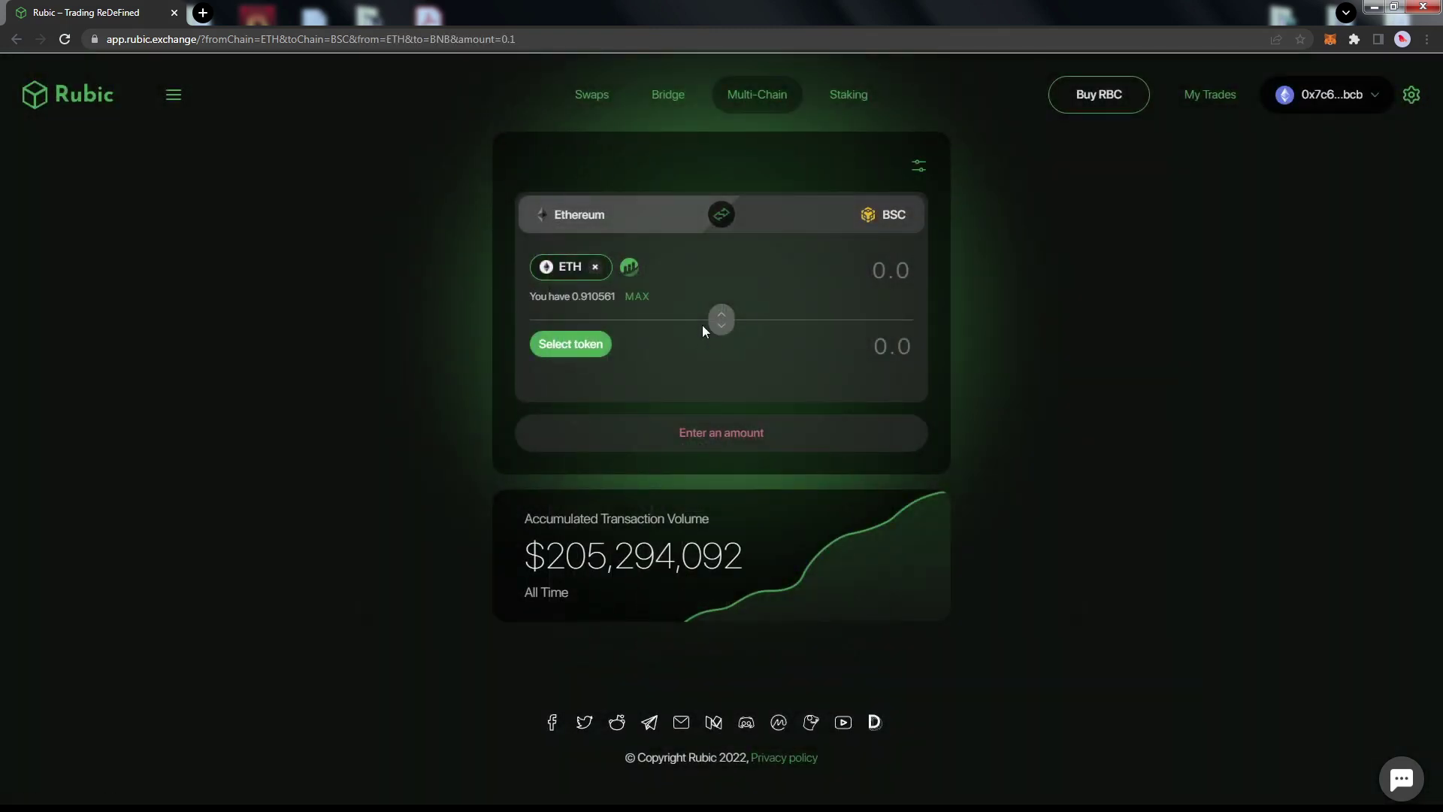
{"action": "left_click", "coordinate": [590, 337]}
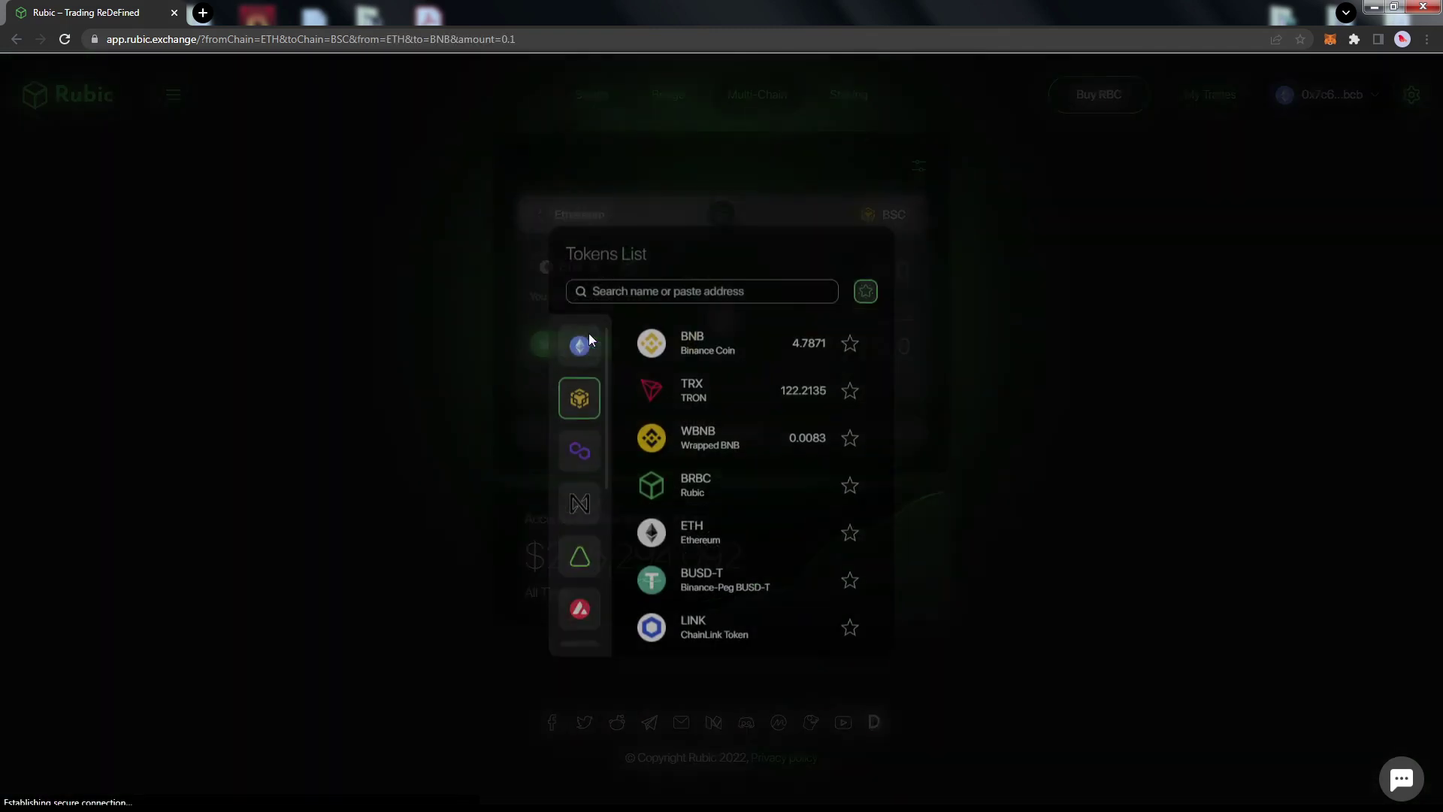
{"action": "left_click", "coordinate": [716, 334]}
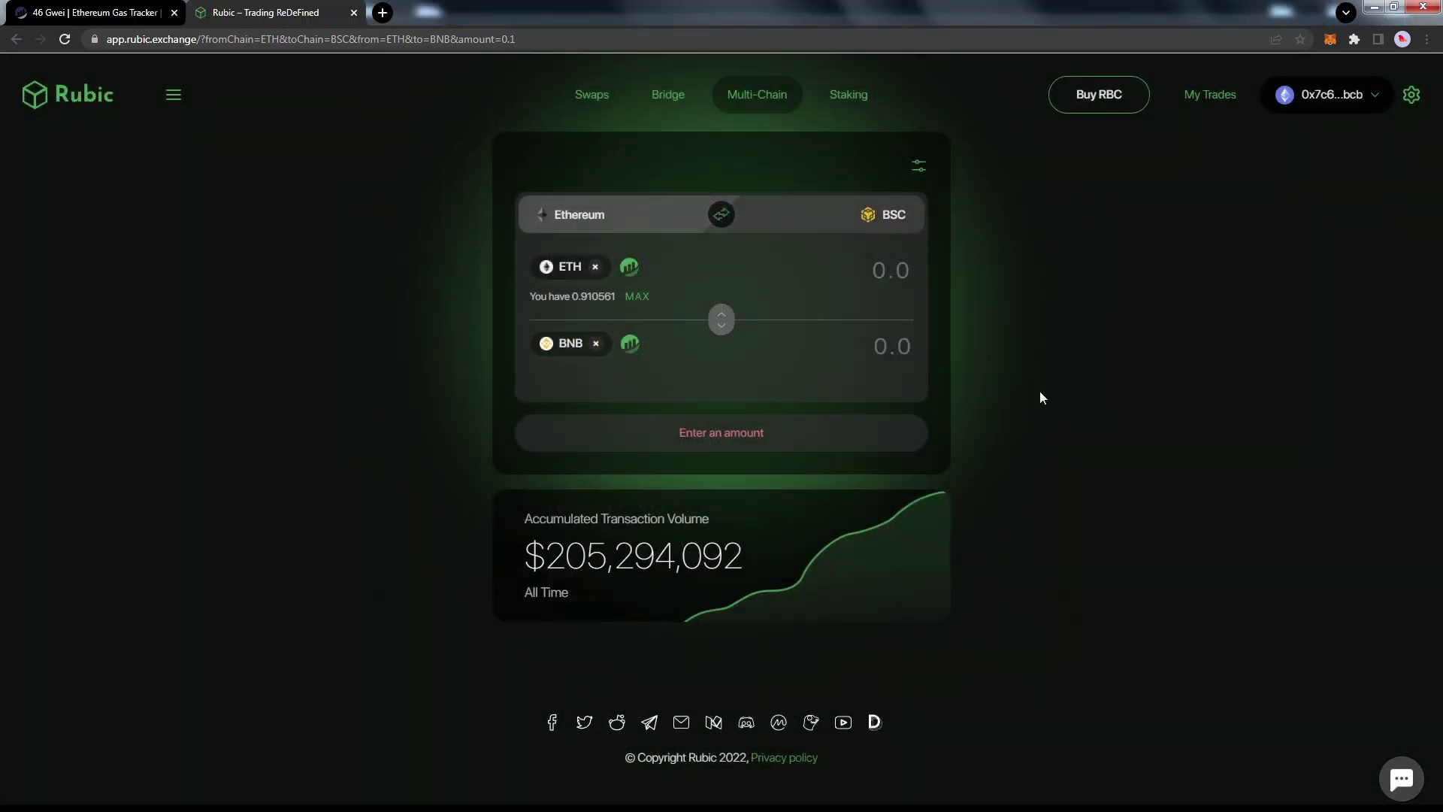
{"action": "left_click", "coordinate": [892, 272]}
Enter 0.1 ETH as the swap amount, then check current Ethereum gas prices on Etherscan.
{"action": "type", "text": "0.1"}
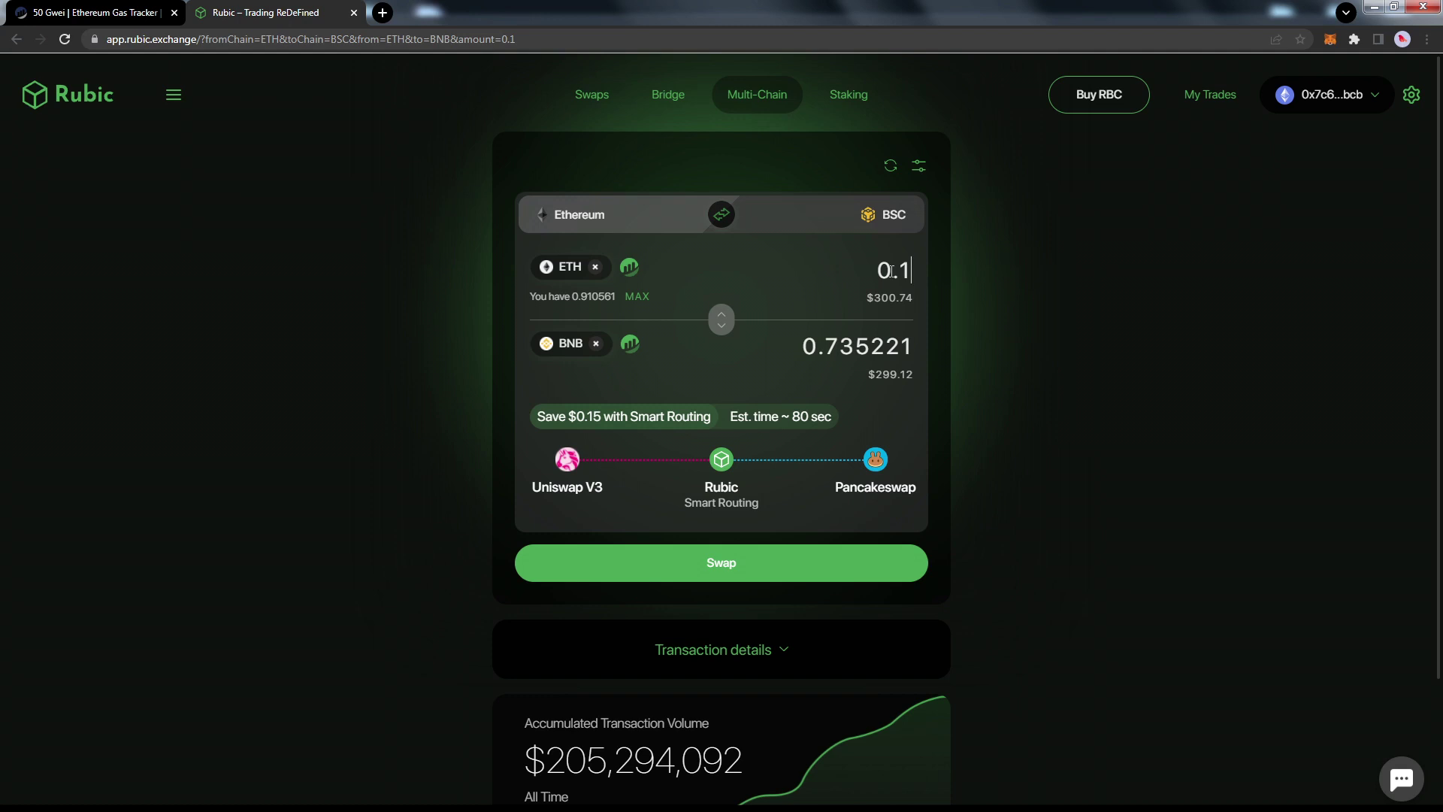
{"action": "left_click", "coordinate": [151, 8]}
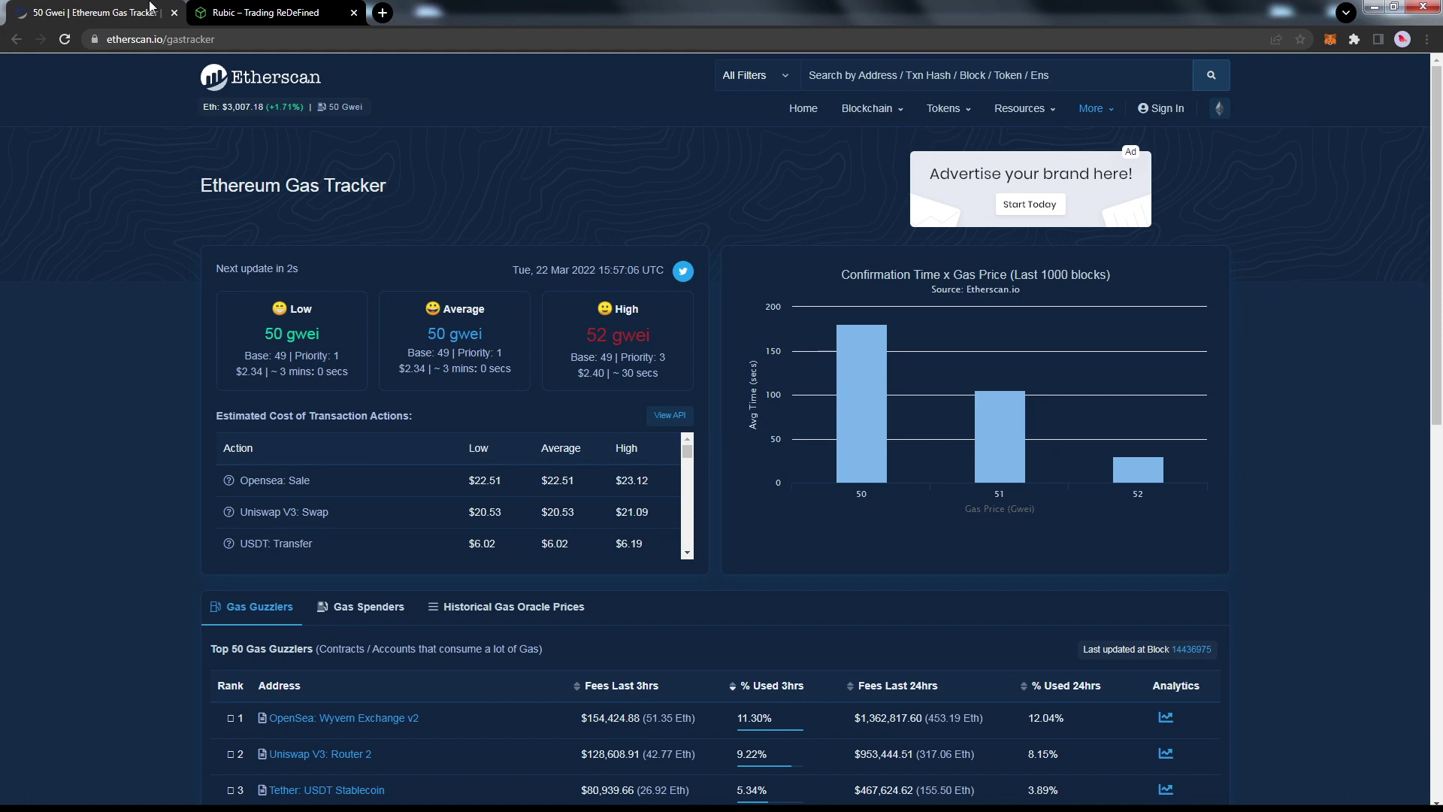
{"action": "left_click", "coordinate": [235, 9]}
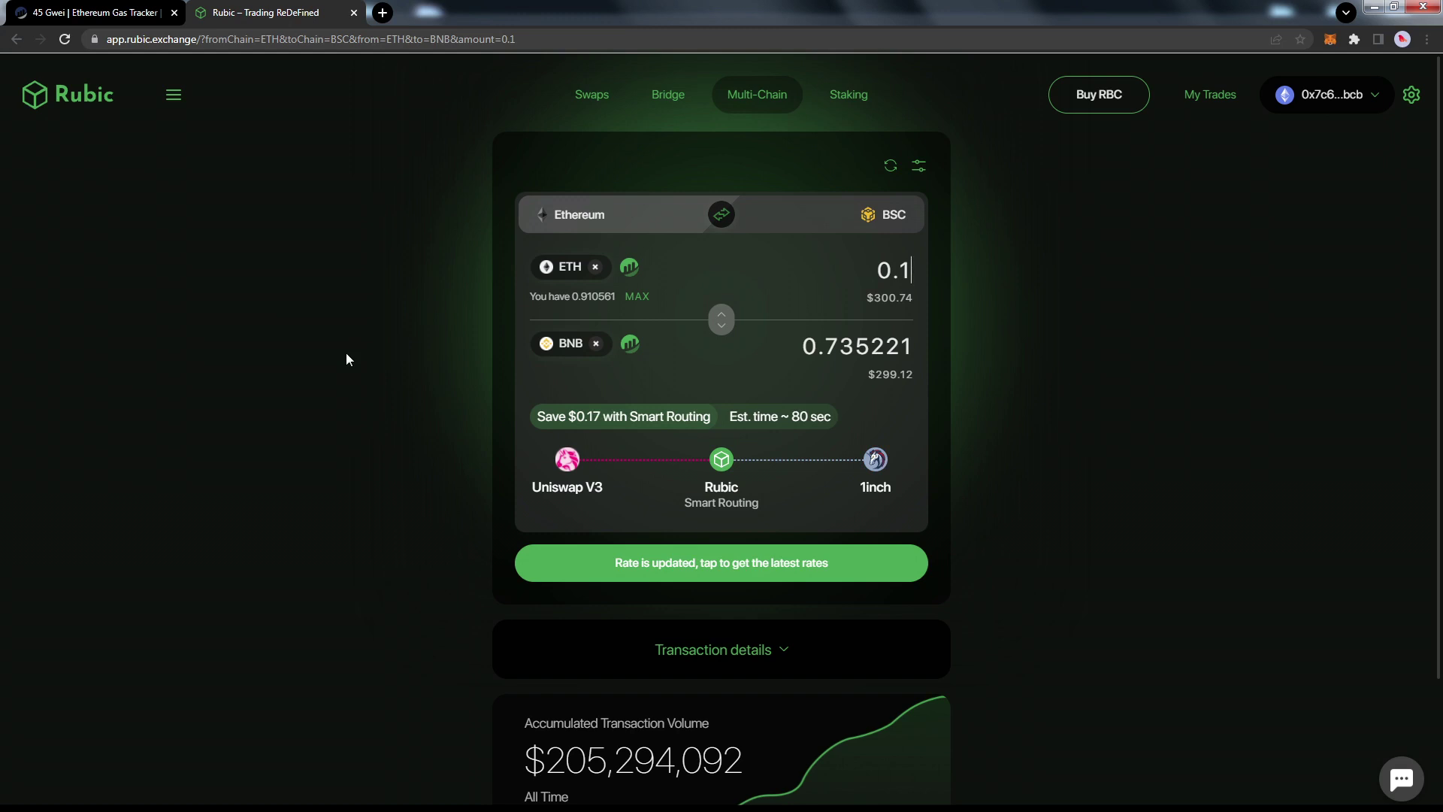
Refresh the rate to the 0.736952 BNB quote and submit the 0.1 ETH swap.
{"action": "left_click", "coordinate": [599, 575]}
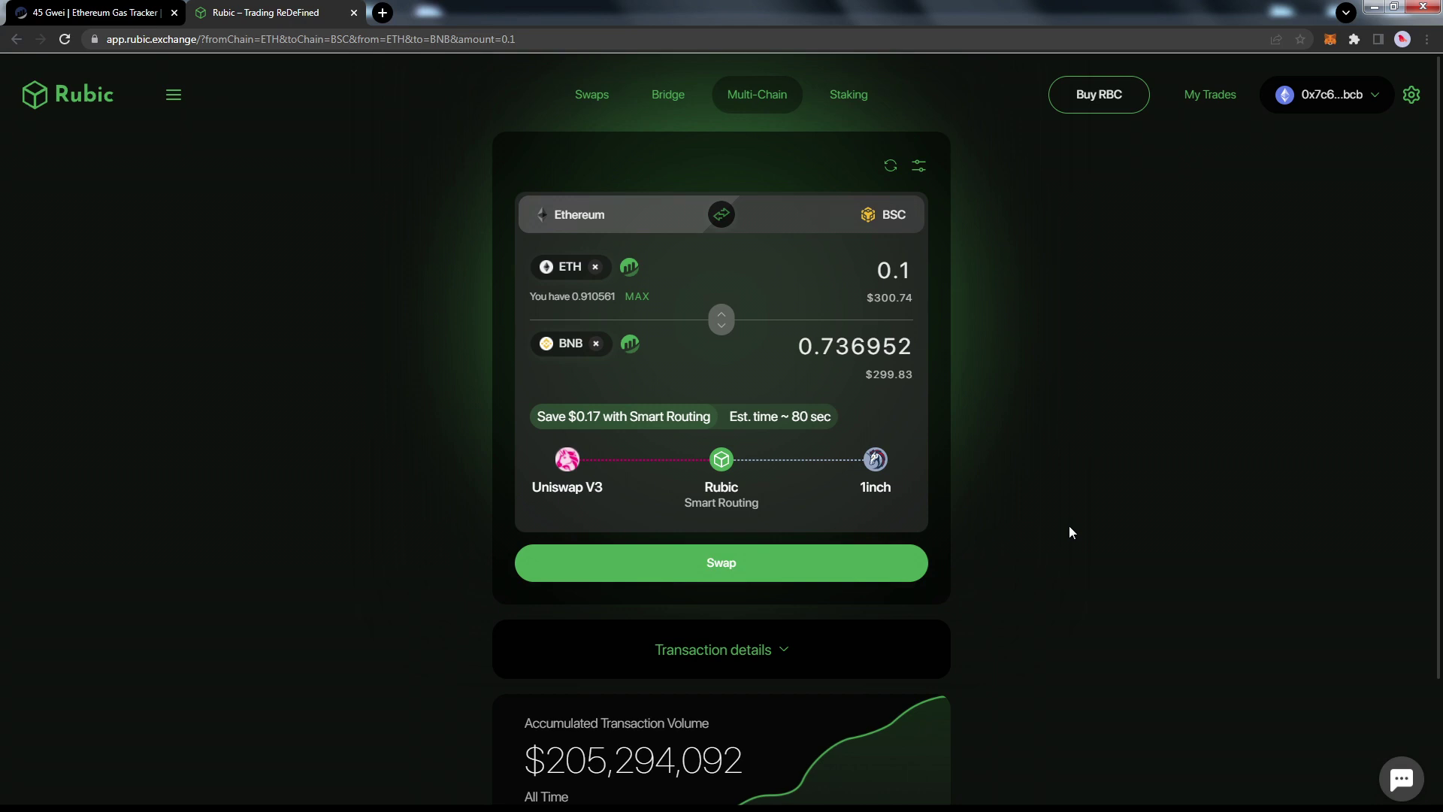
{"action": "left_click", "coordinate": [788, 569]}
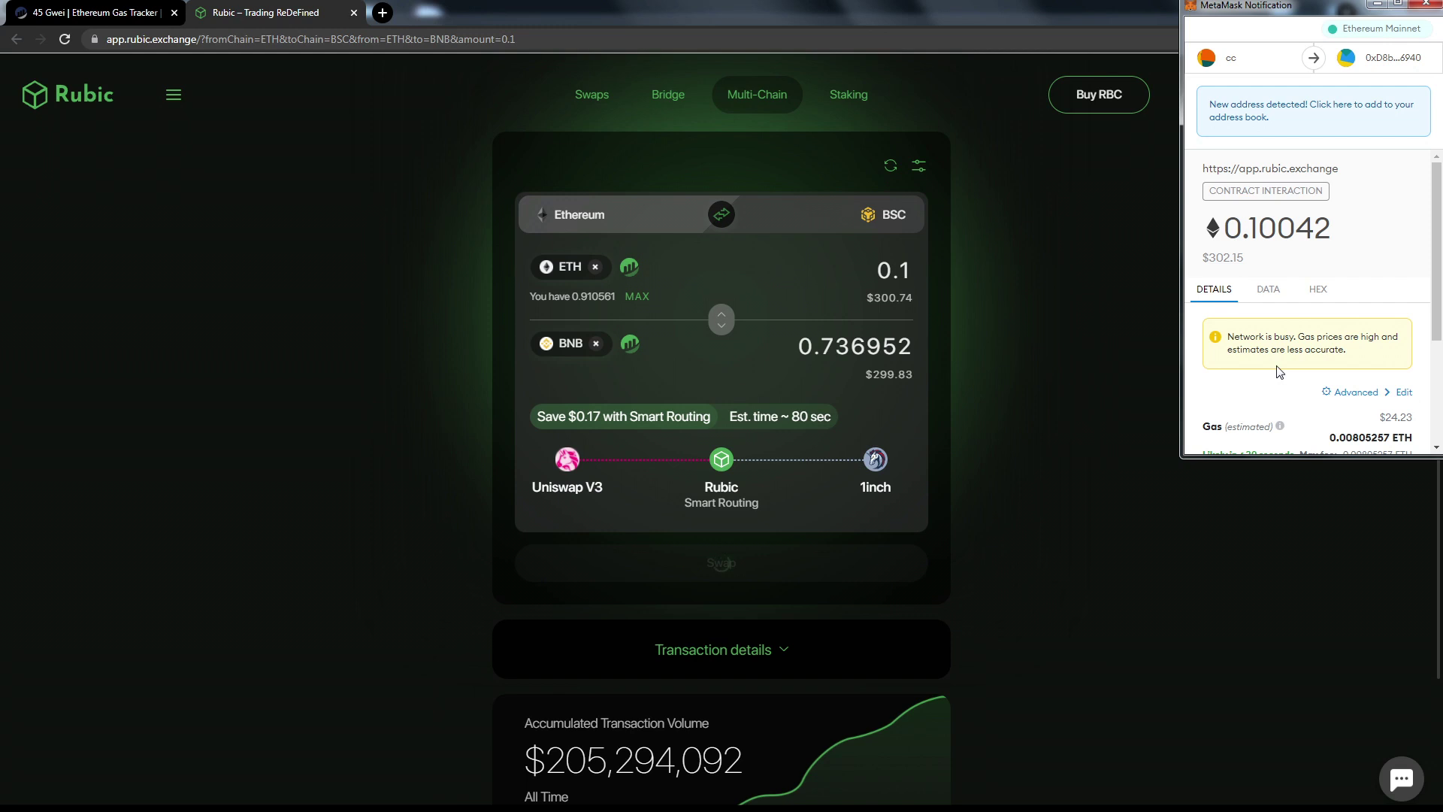
Scroll through the MetaMask confirmation for the 0.10042 ETH contract interaction.
{"action": "scroll", "coordinate": [1279, 371], "scroll_direction": "down", "scroll_amount": 3}
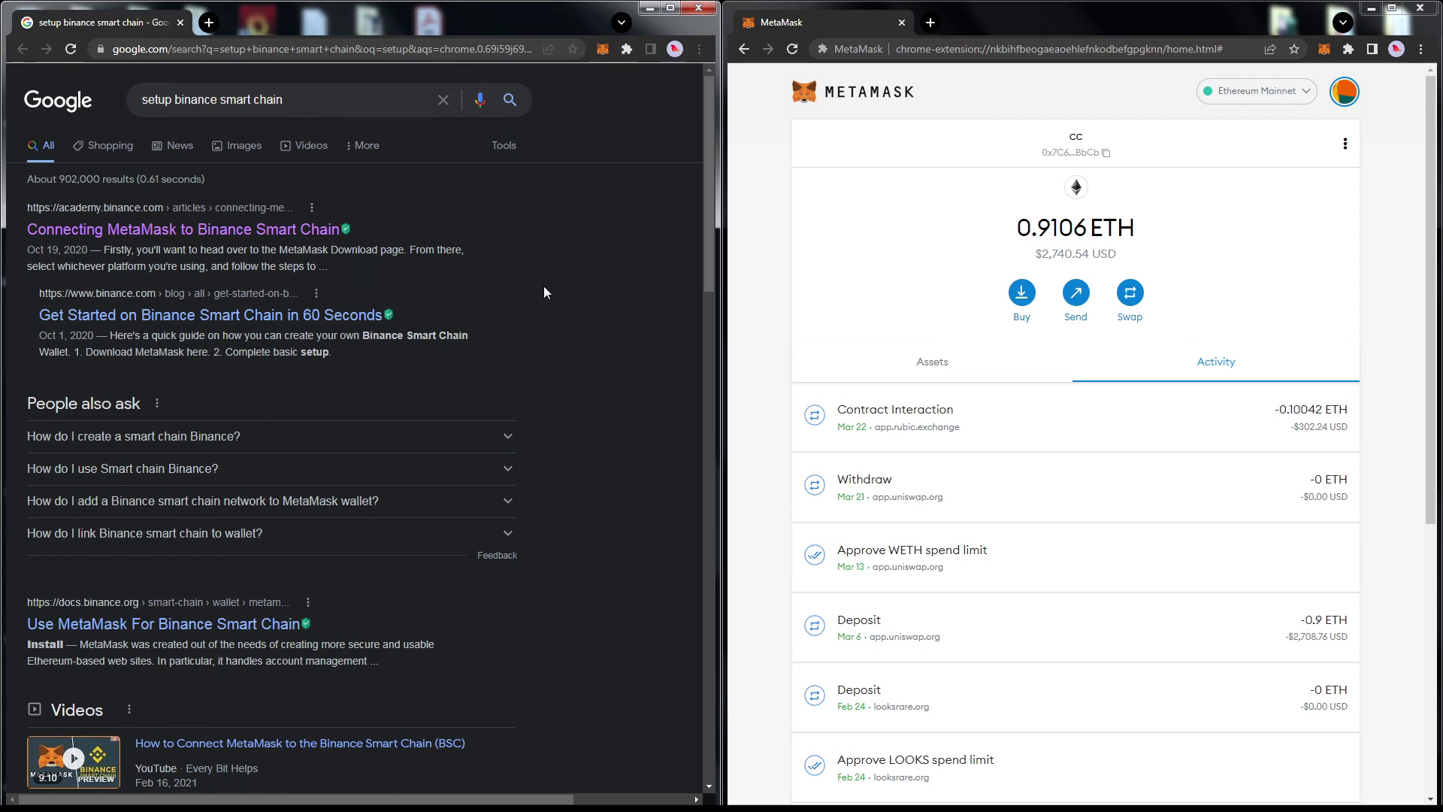
Open the Binance Academy result 'Connecting MetaMask to Binance Smart Chain'.
{"action": "left_click", "coordinate": [301, 235]}
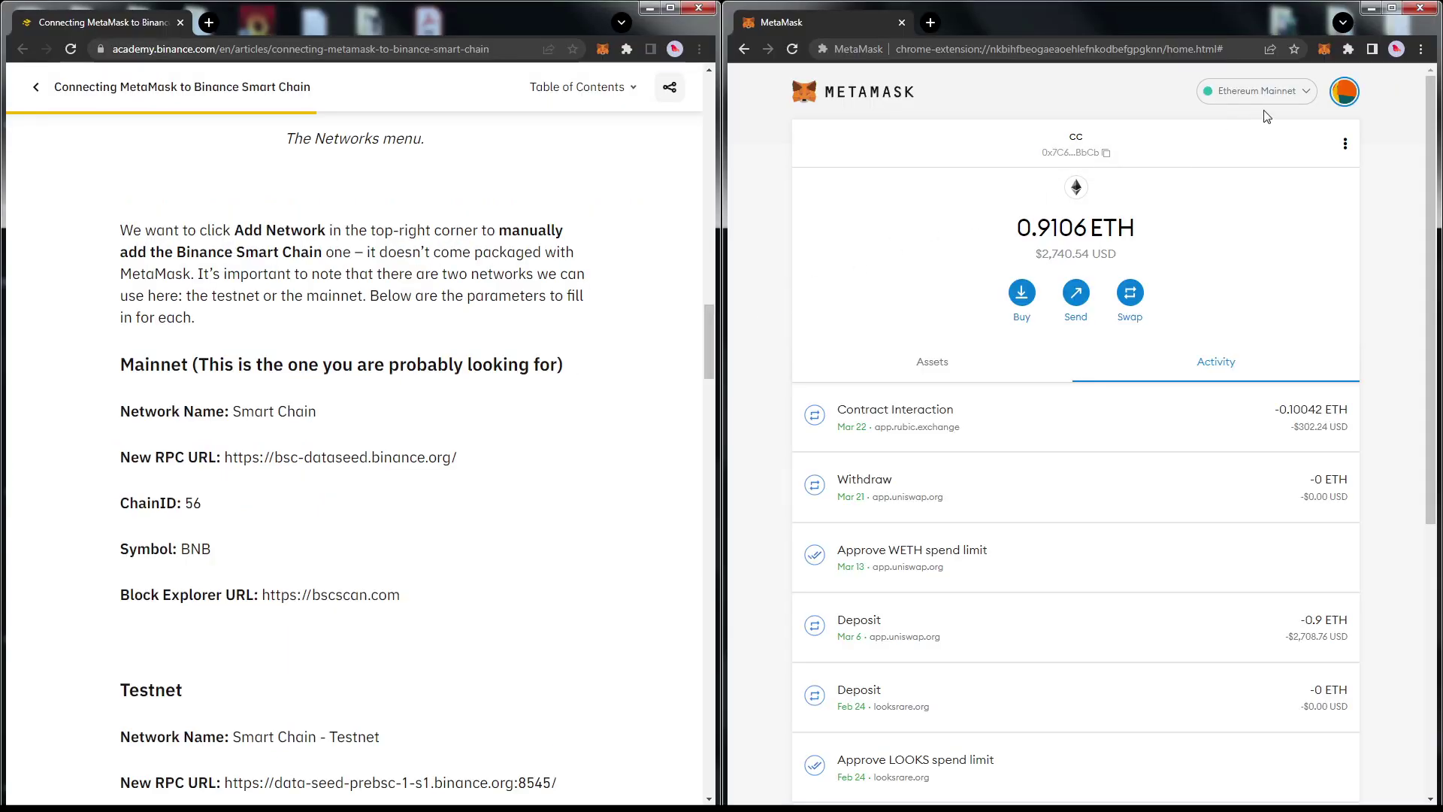
Open MetaMask's Add a network form from the Ethereum Mainnet network list.
{"action": "left_click", "coordinate": [1288, 108]}
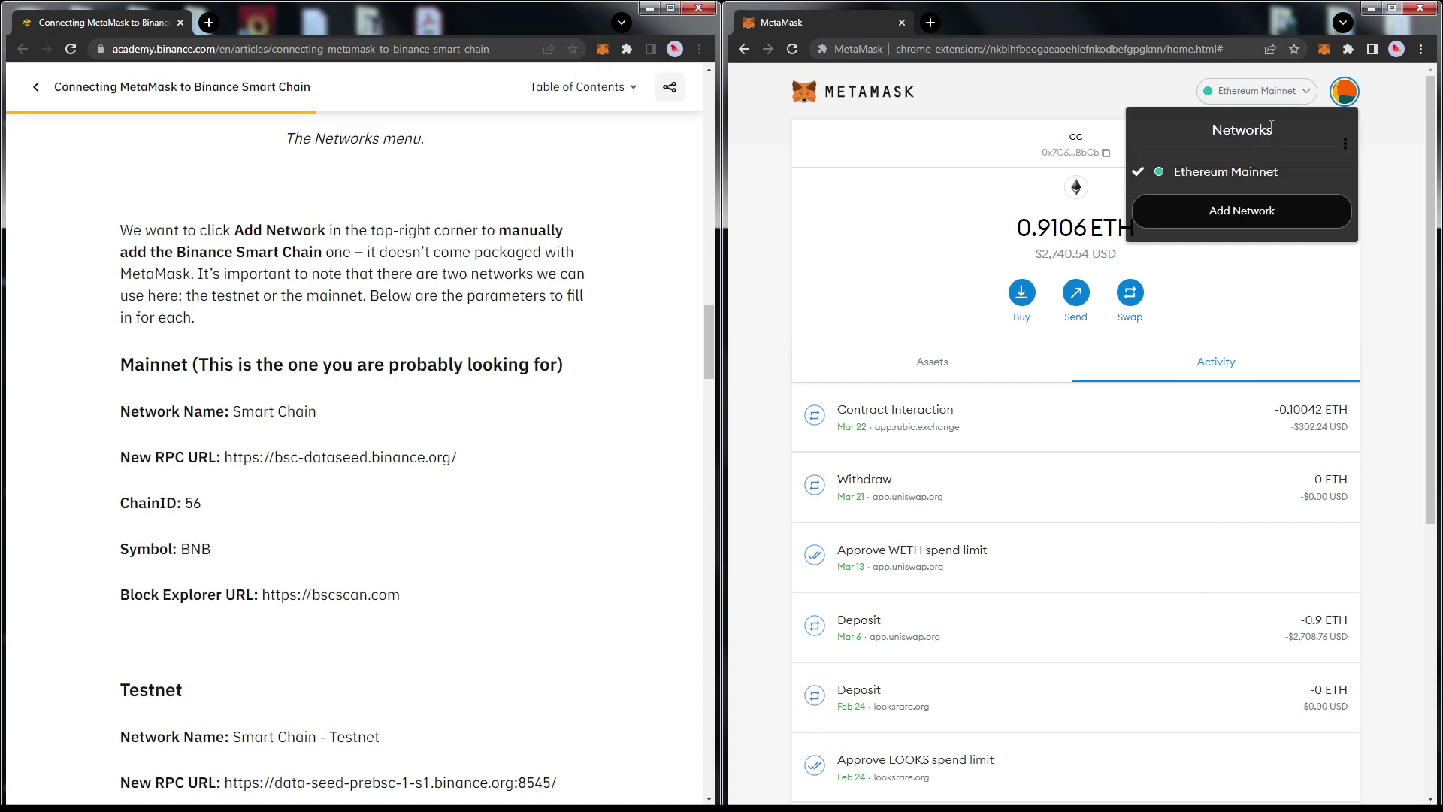
{"action": "left_click", "coordinate": [1248, 217]}
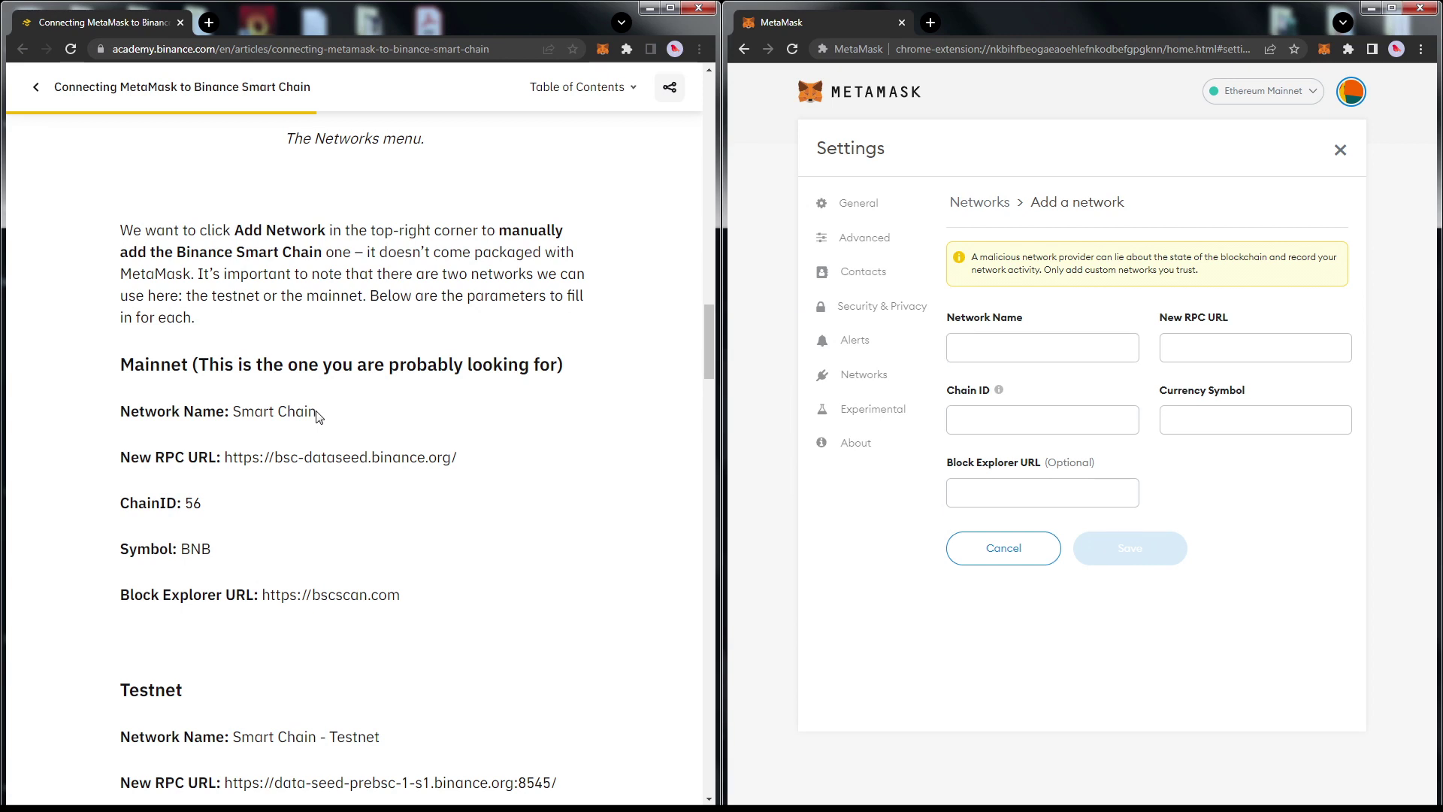
Copy the network name Smart Chain and the bsc-dataseed RPC URL from the article into the form.
{"action": "left_click_drag", "start_coordinate": [319, 412], "coordinate": [232, 413]}
{"action": "key", "text": "ctrl+c"}
{"action": "left_click", "coordinate": [1039, 344]}
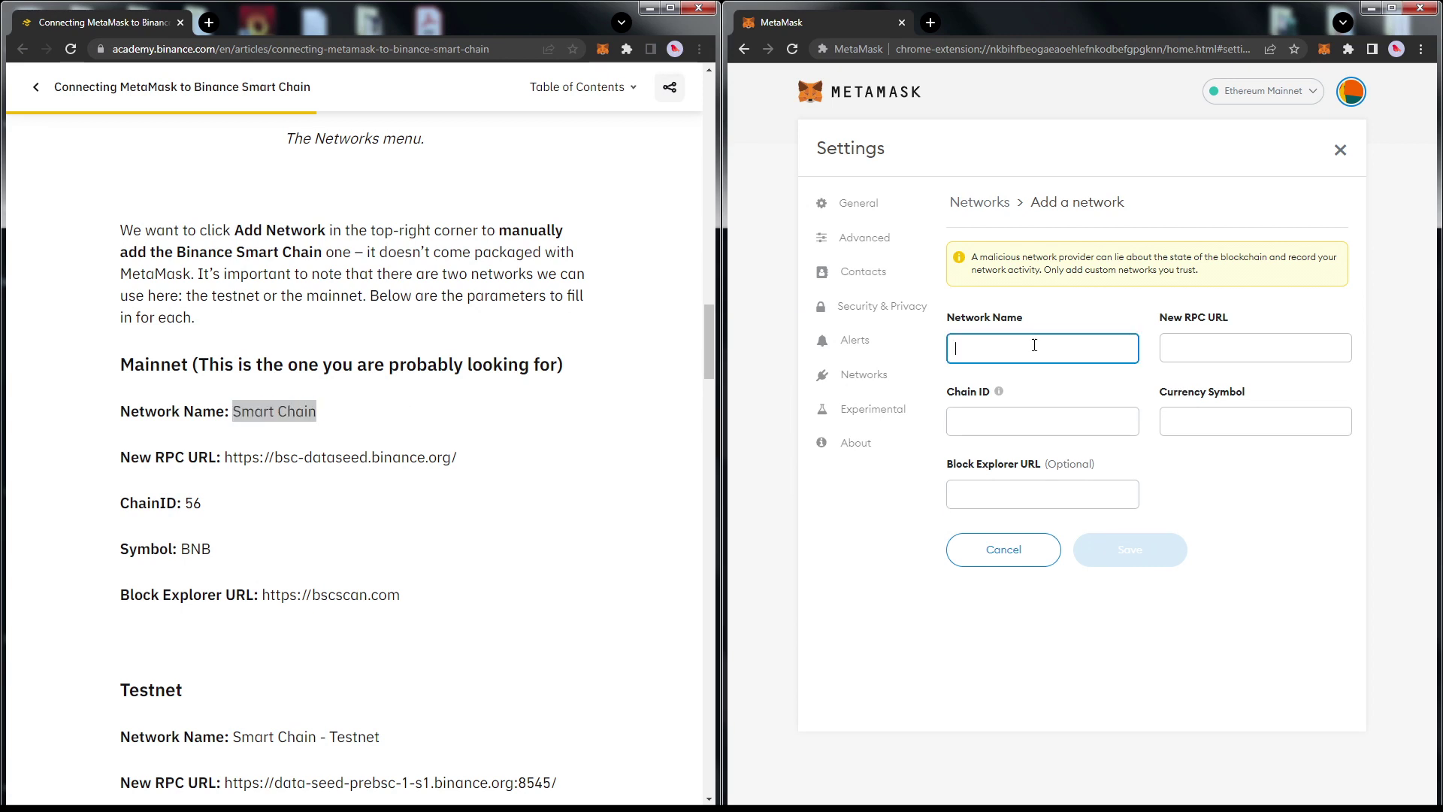
{"action": "key", "text": "ctrl+v"}
{"action": "left_click_drag", "start_coordinate": [476, 460], "coordinate": [225, 457]}
{"action": "key", "text": "ctrl+c"}
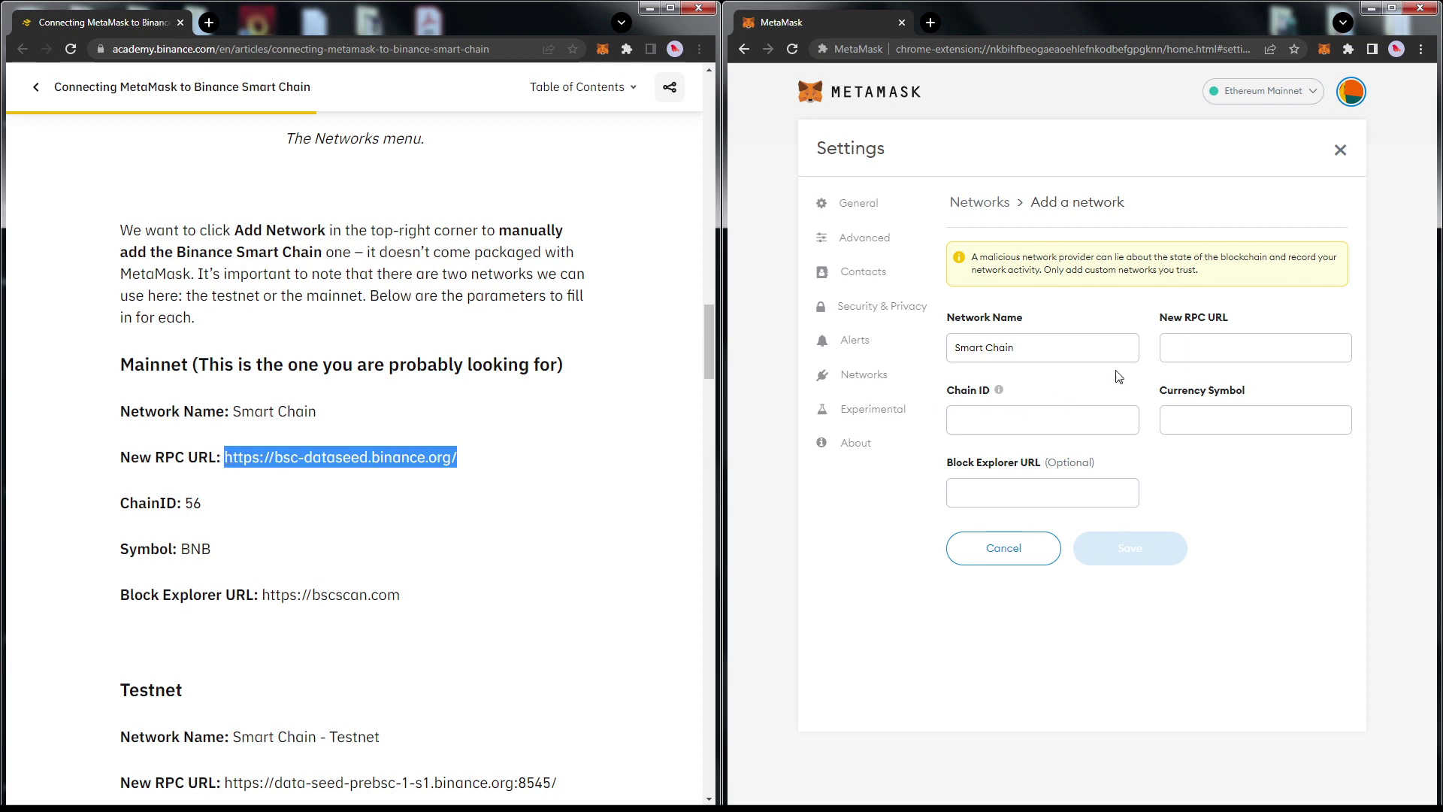
{"action": "left_click", "coordinate": [1195, 347]}
{"action": "key", "text": "ctrl+v"}
{"action": "left_click", "coordinate": [249, 511]}
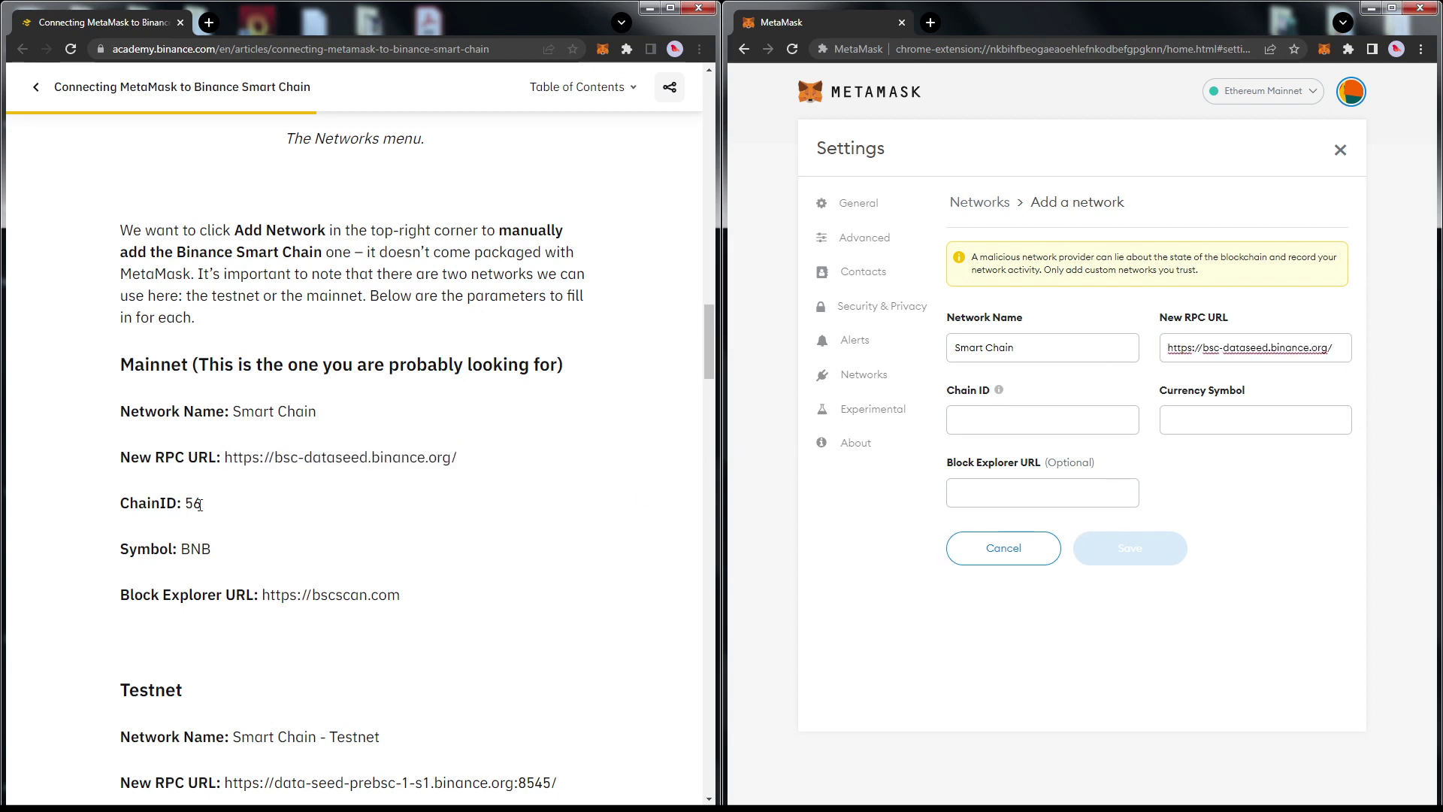
{"action": "double_click", "coordinate": [192, 503]}
{"action": "key", "text": "ctrl+c"}
{"action": "left_click", "coordinate": [977, 419]}
{"action": "key", "text": "ctrl+v"}
{"action": "double_click", "coordinate": [197, 548]}
{"action": "key", "text": "ctrl+c"}
{"action": "left_click", "coordinate": [1229, 425]}
{"action": "key", "text": "ctrl+v"}
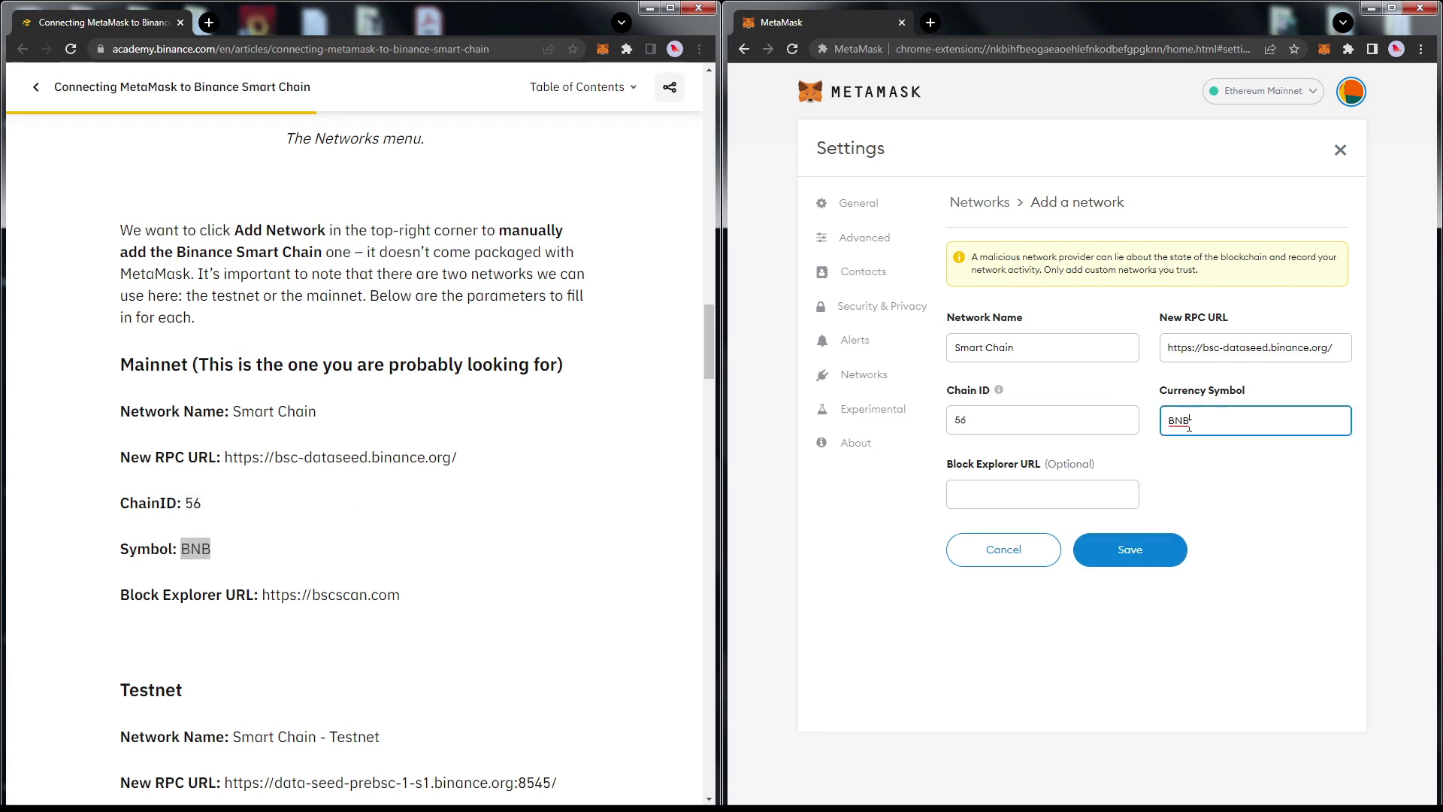
{"action": "left_click", "coordinate": [420, 600]}
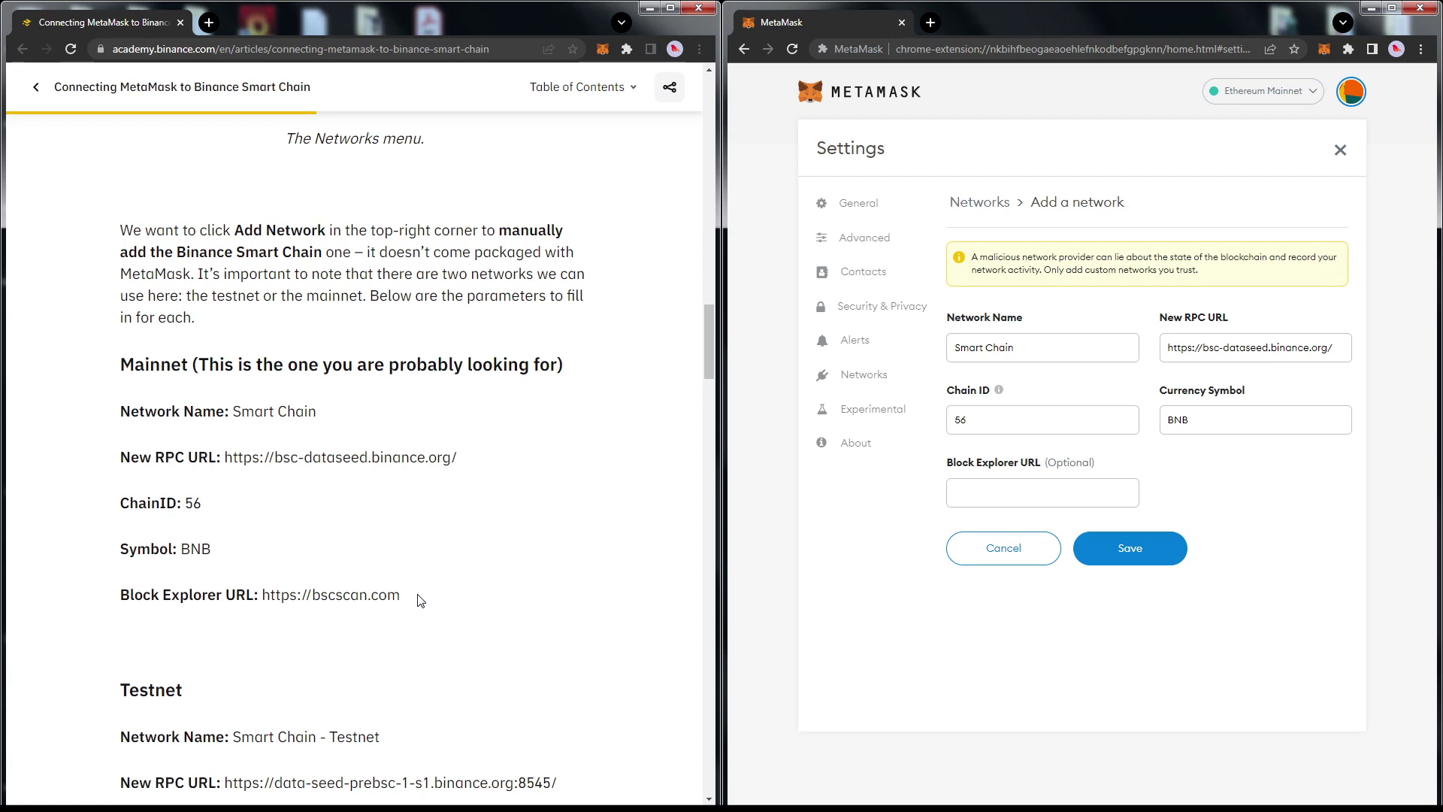
{"action": "left_click_drag", "start_coordinate": [420, 600], "coordinate": [262, 596]}
{"action": "key", "text": "ctrl+c"}
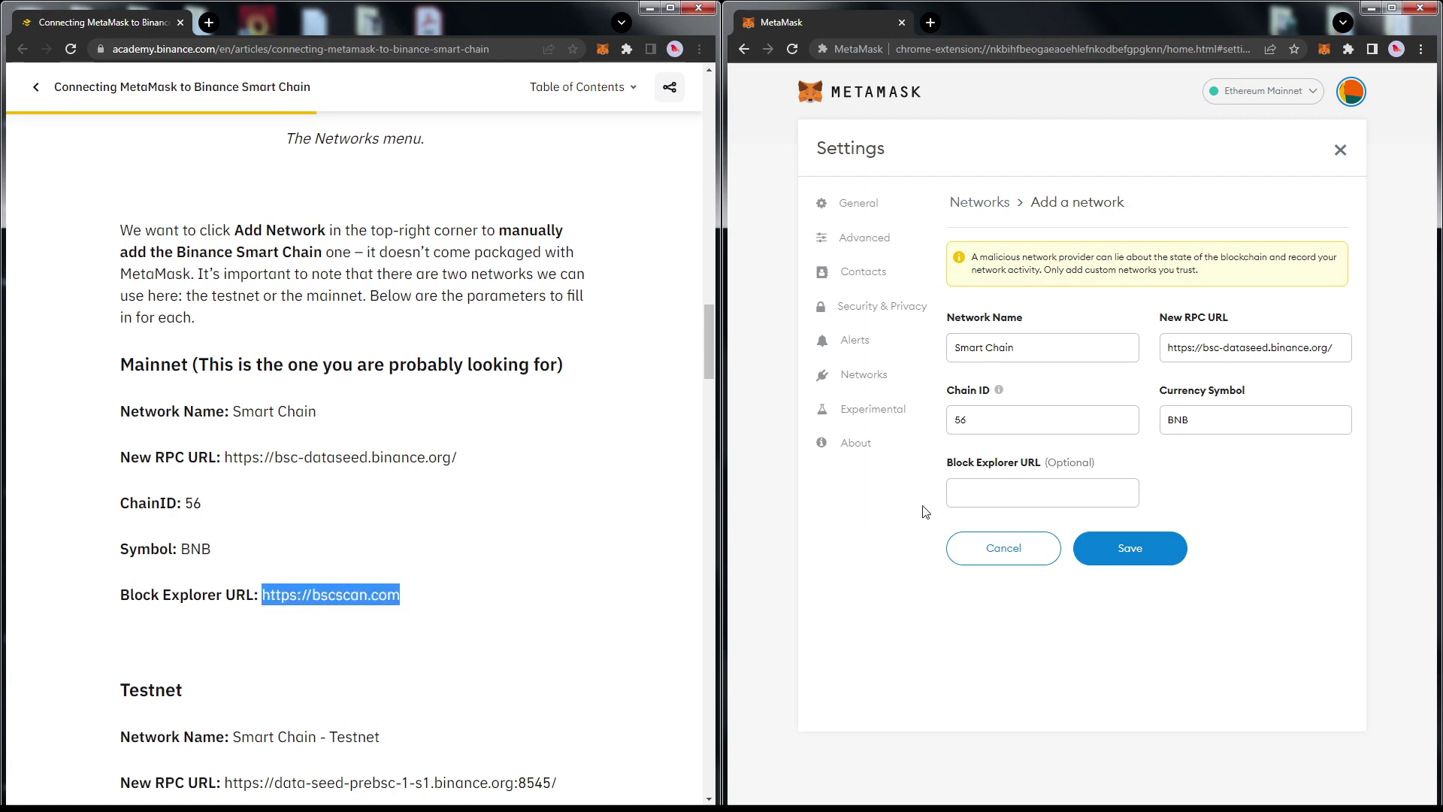
{"action": "left_click", "coordinate": [970, 492]}
{"action": "key", "text": "ctrl+v"}
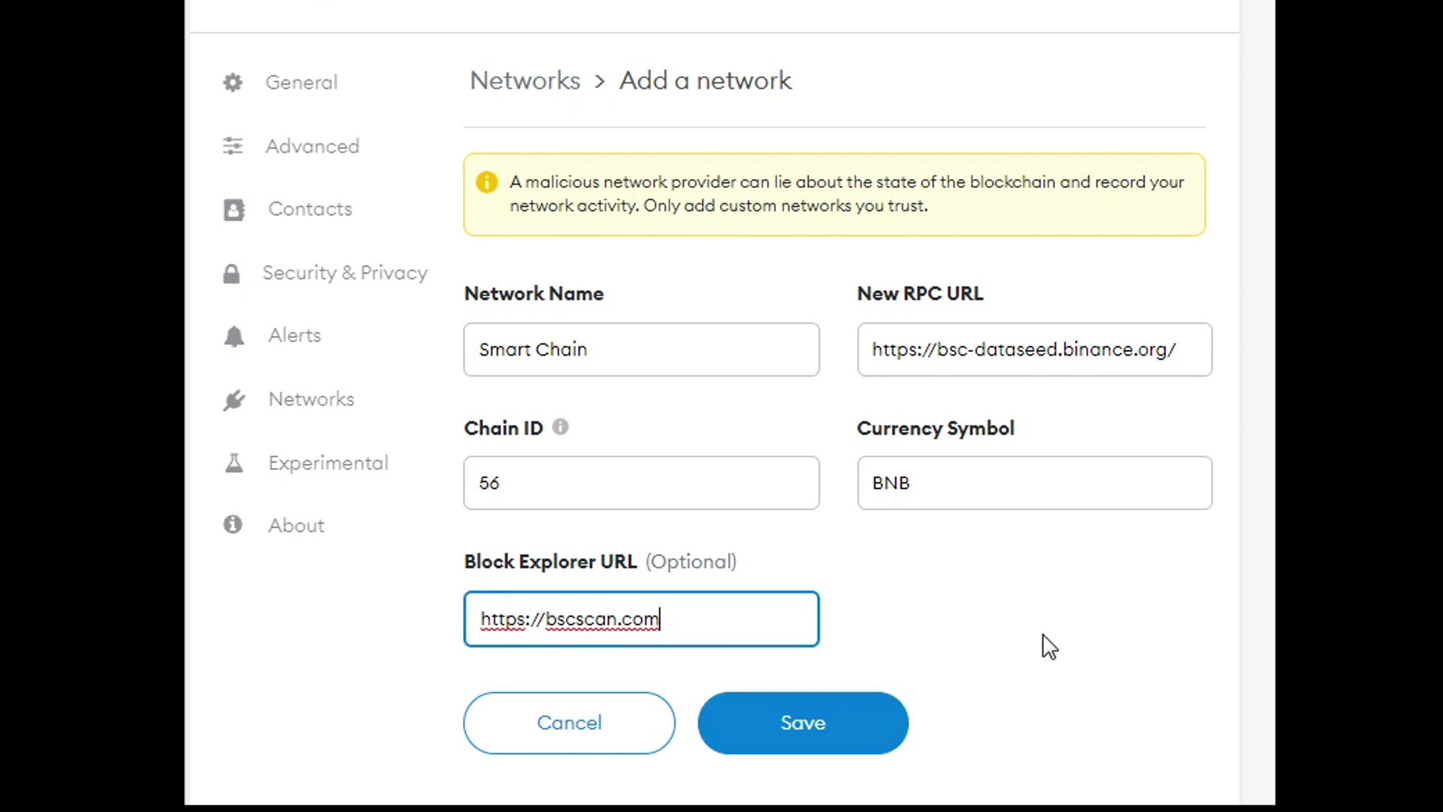
Save the Smart Chain network so MetaMask switches to it.
{"action": "left_click", "coordinate": [878, 737]}
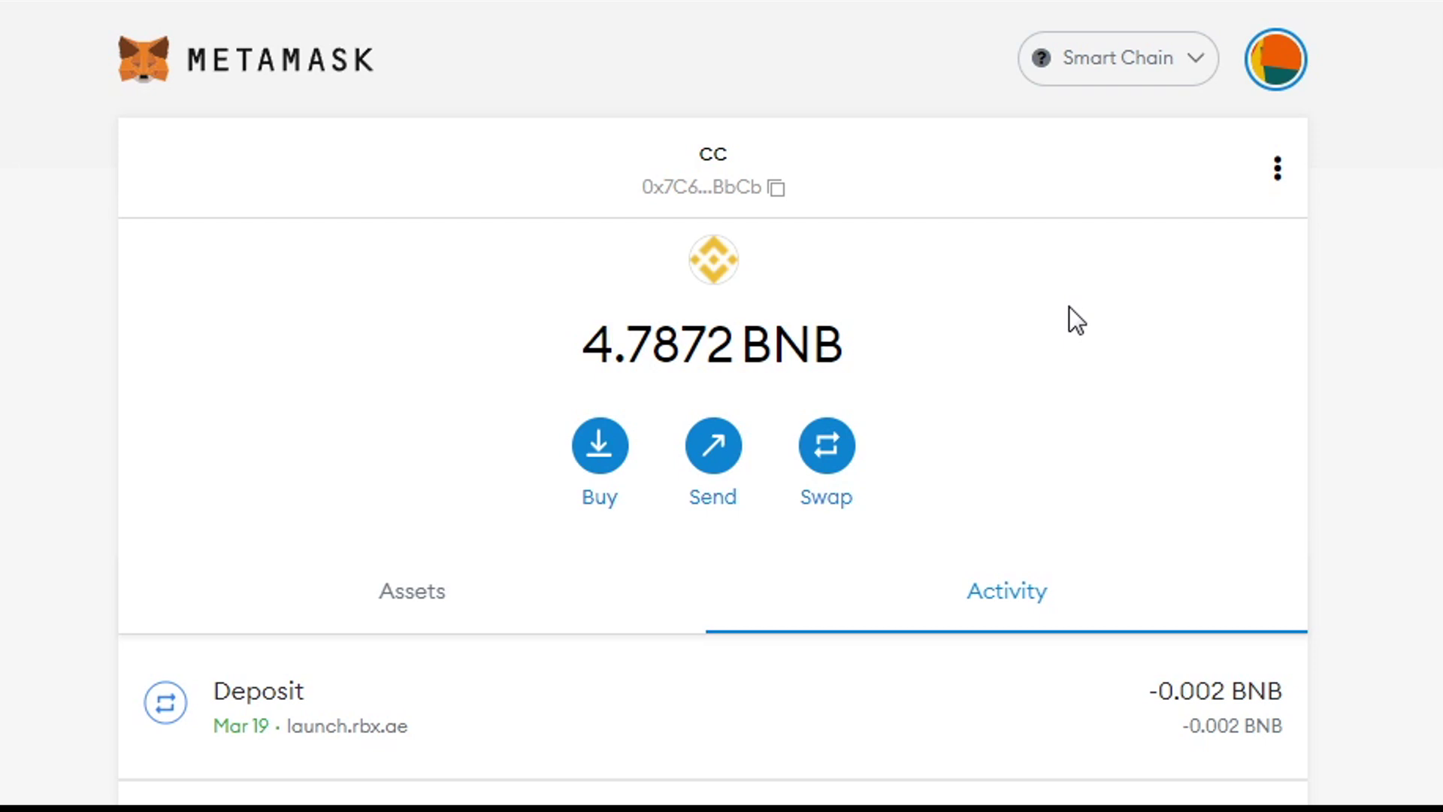
Disconnect app.rubic.exchange from the account in MetaMask's Connected sites.
{"action": "left_click", "coordinate": [1278, 179]}
{"action": "left_click", "coordinate": [1214, 388]}
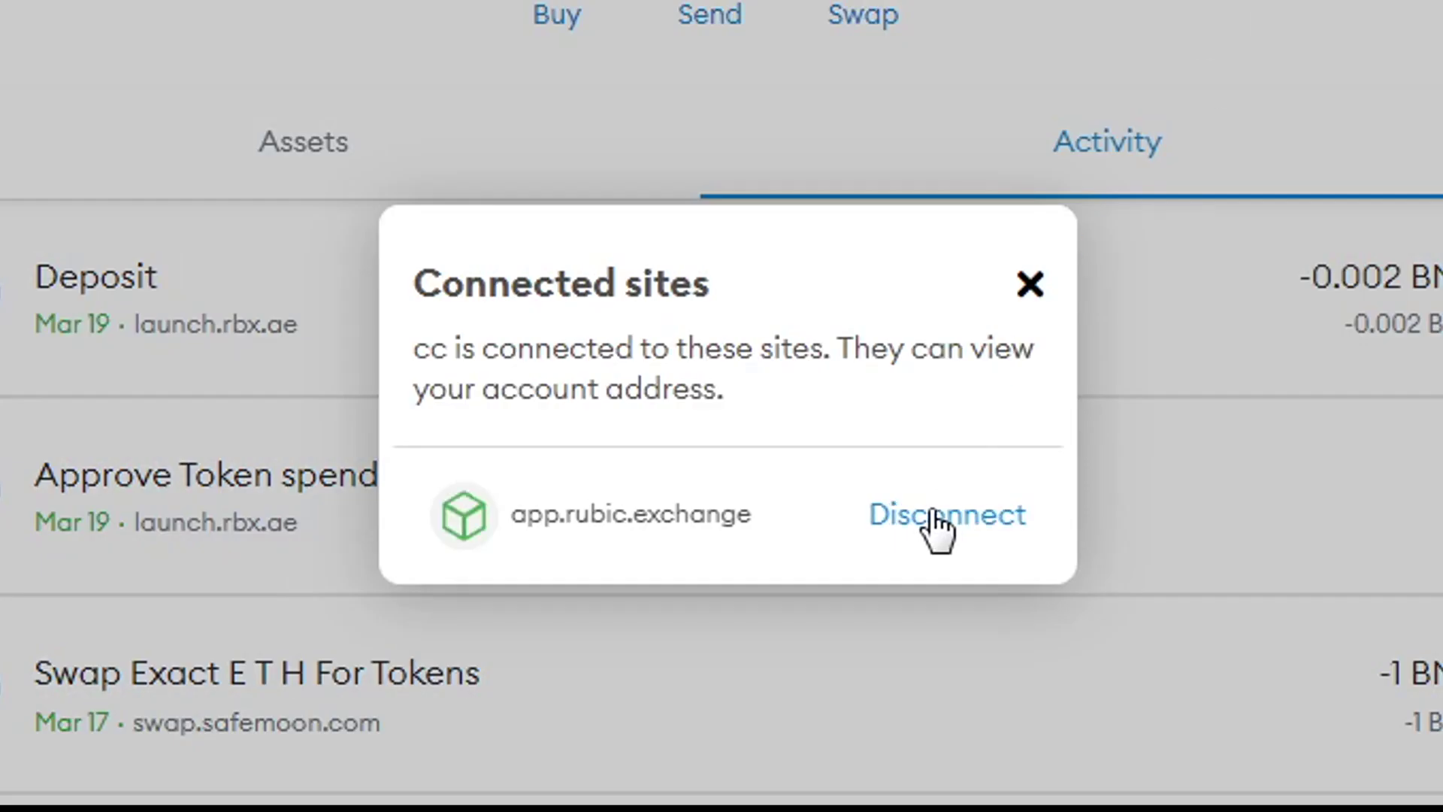
{"action": "left_click", "coordinate": [938, 518]}
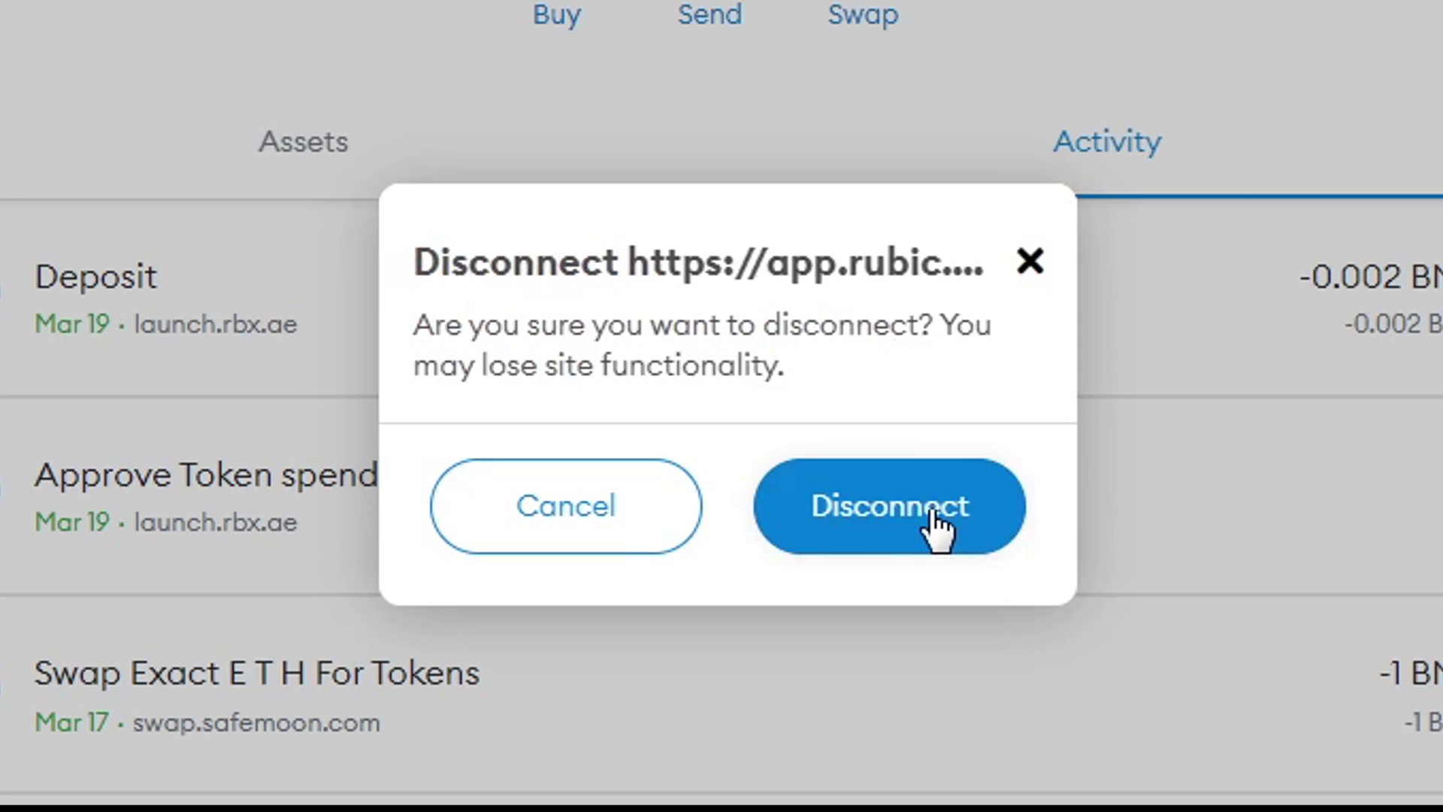
{"action": "left_click", "coordinate": [936, 525]}
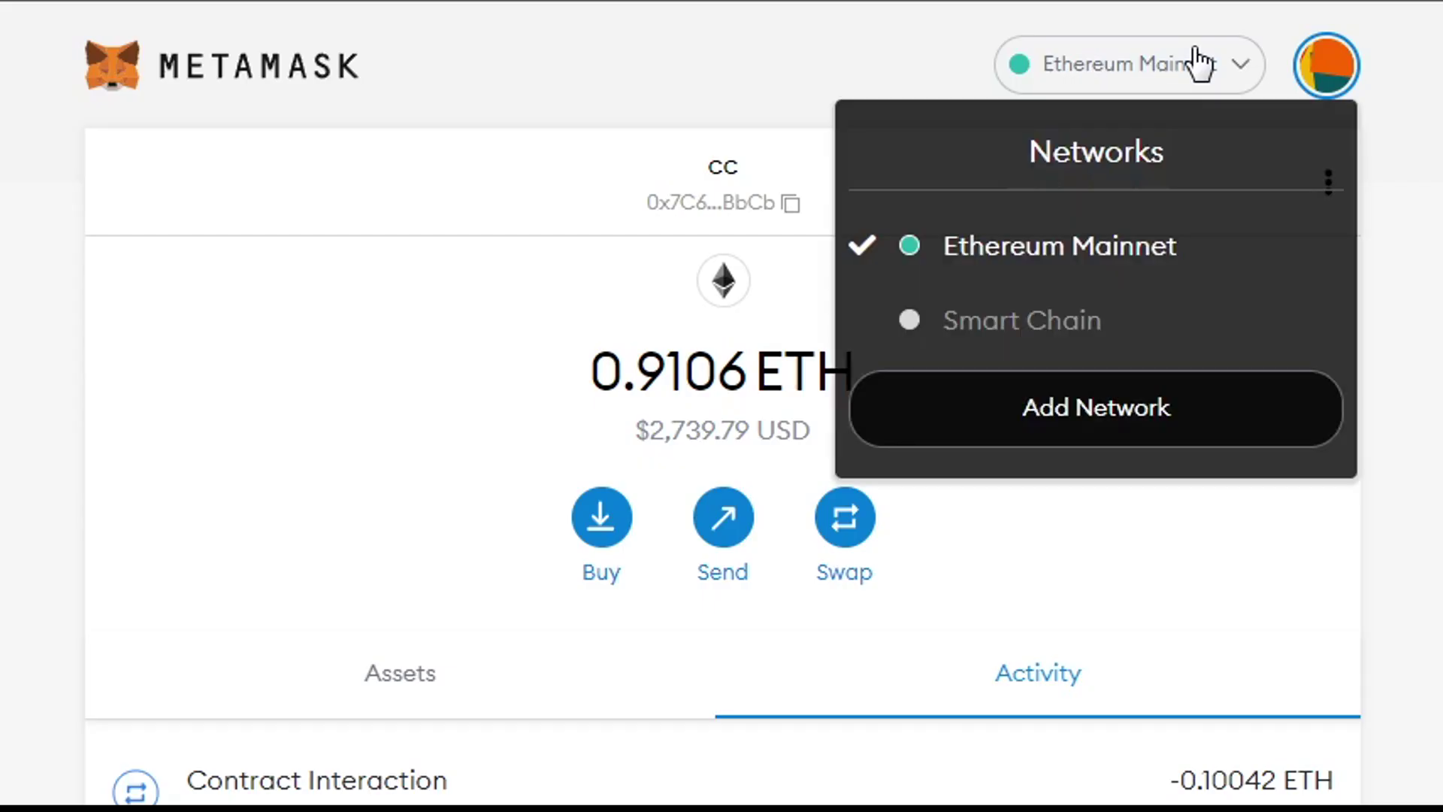
Dismiss the Networks list and lock MetaMask from the account menu, leaving it on Ethereum Mainnet.
{"action": "mouse_move", "coordinate": [1343, 359]}
{"action": "key", "text": "Escape"}
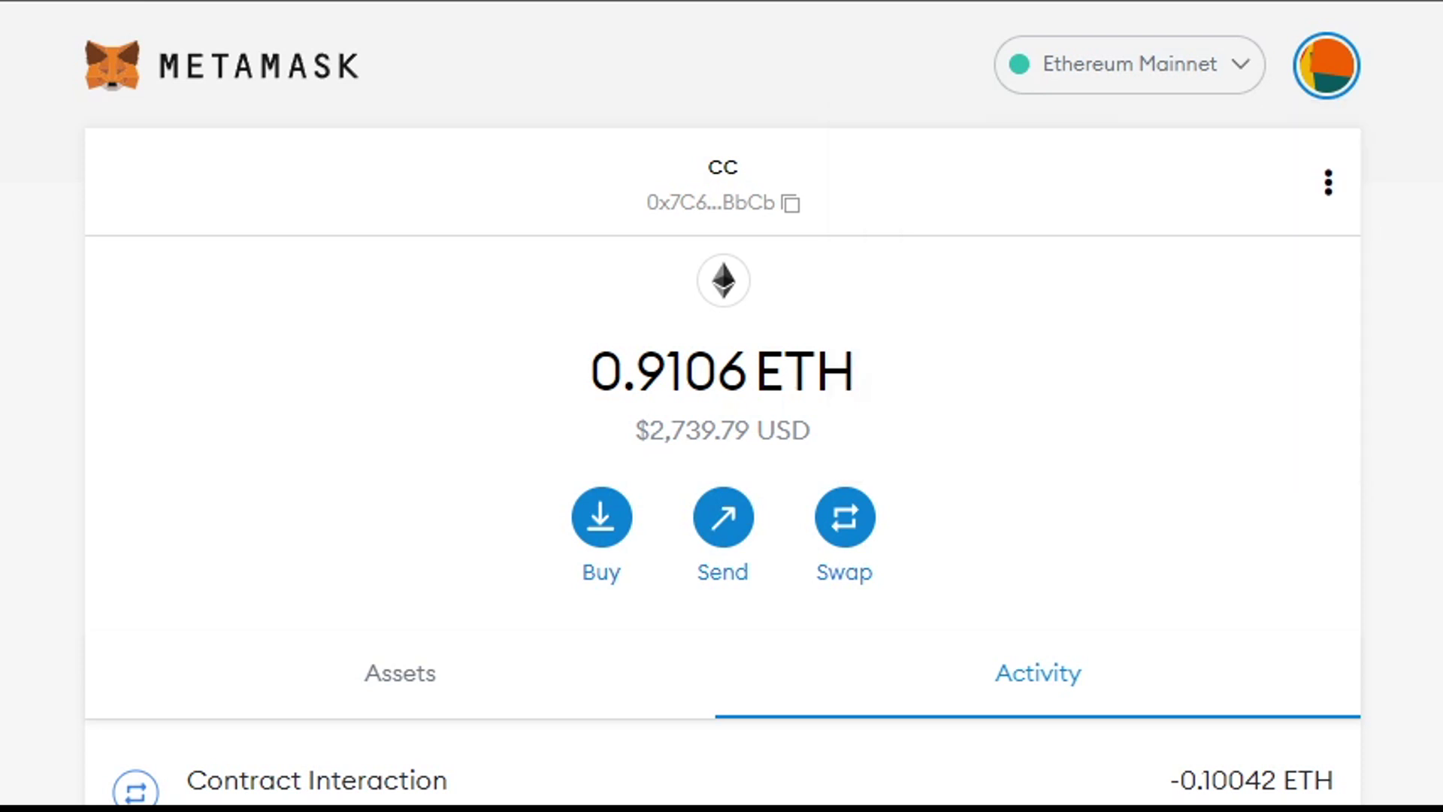
{"action": "left_click", "coordinate": [1326, 75]}
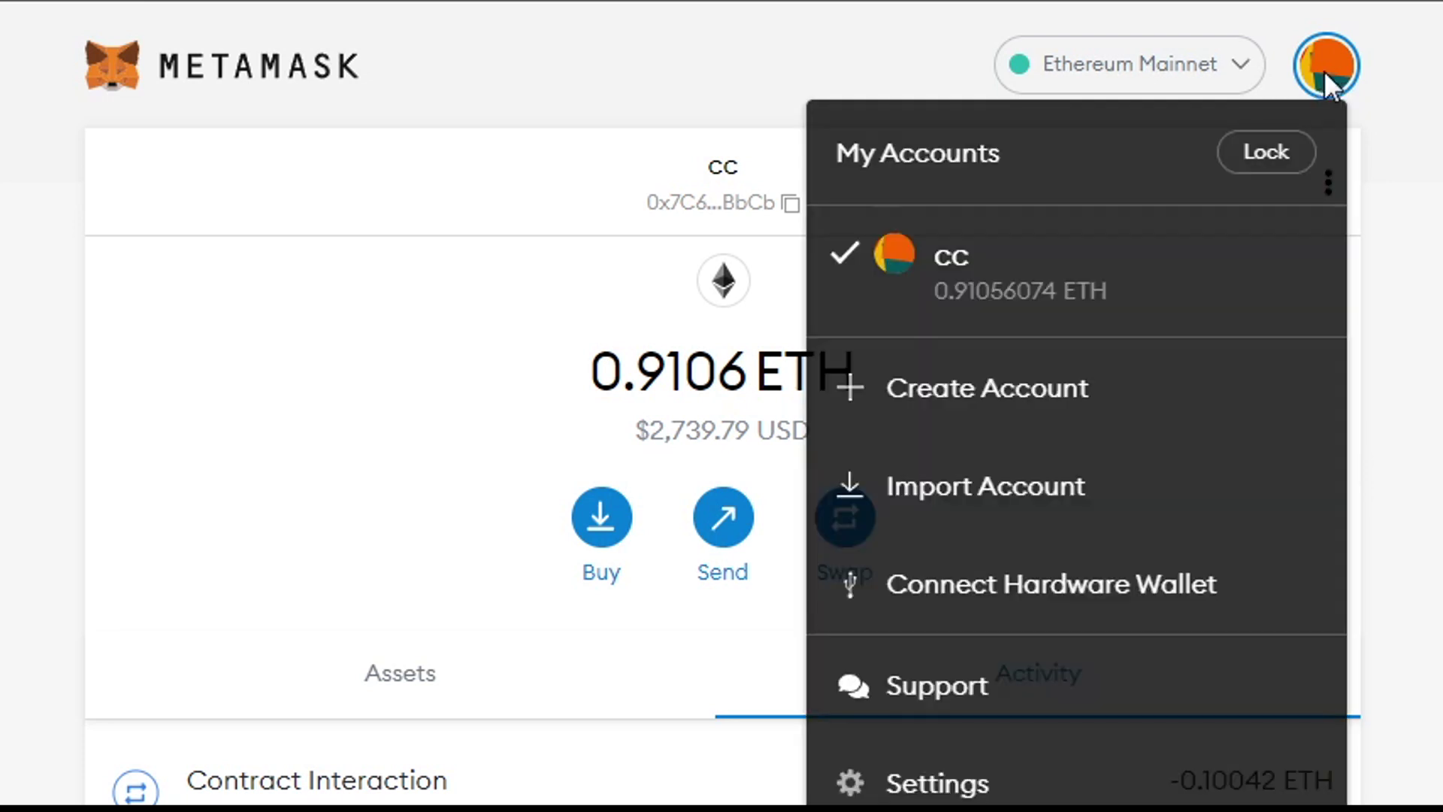
{"action": "left_click", "coordinate": [1270, 154]}
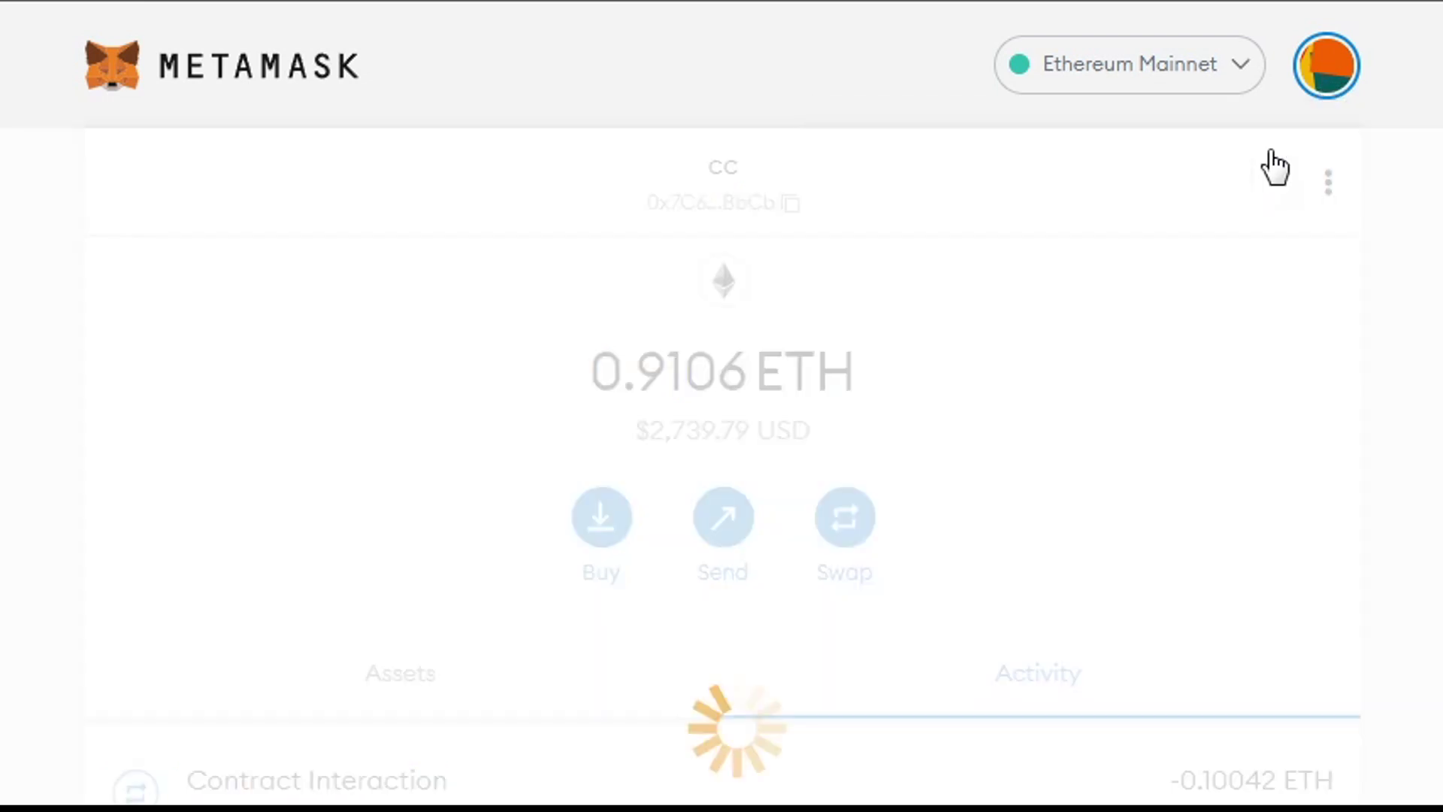